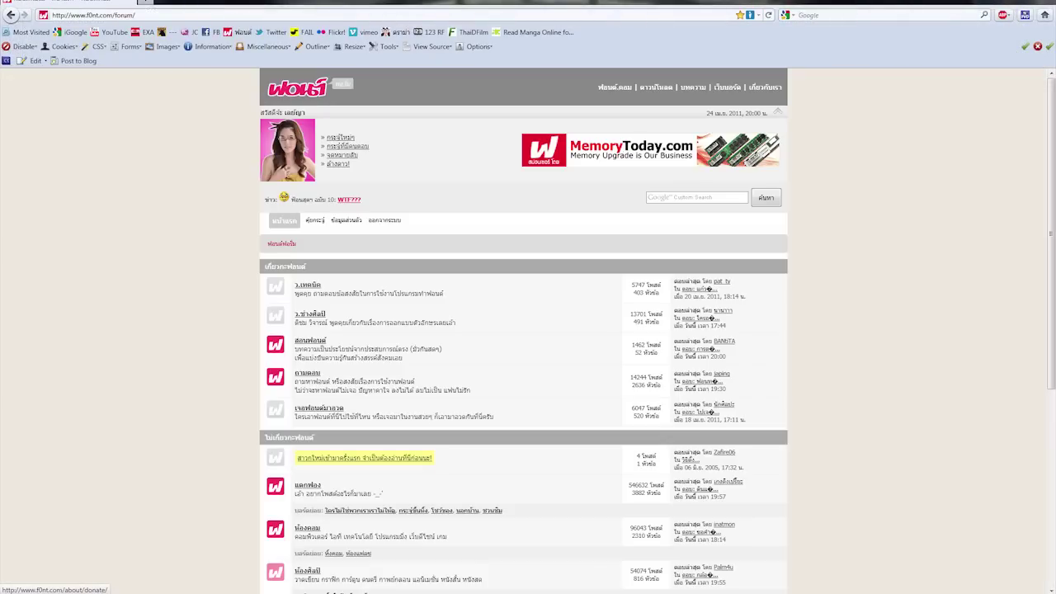
- Open the "NP NaipolTemplate version 3.001" topic in the forum's ว.เทคนิค board
scroll(524, 329, down, 2)
scroll(524, 330, up, 1)
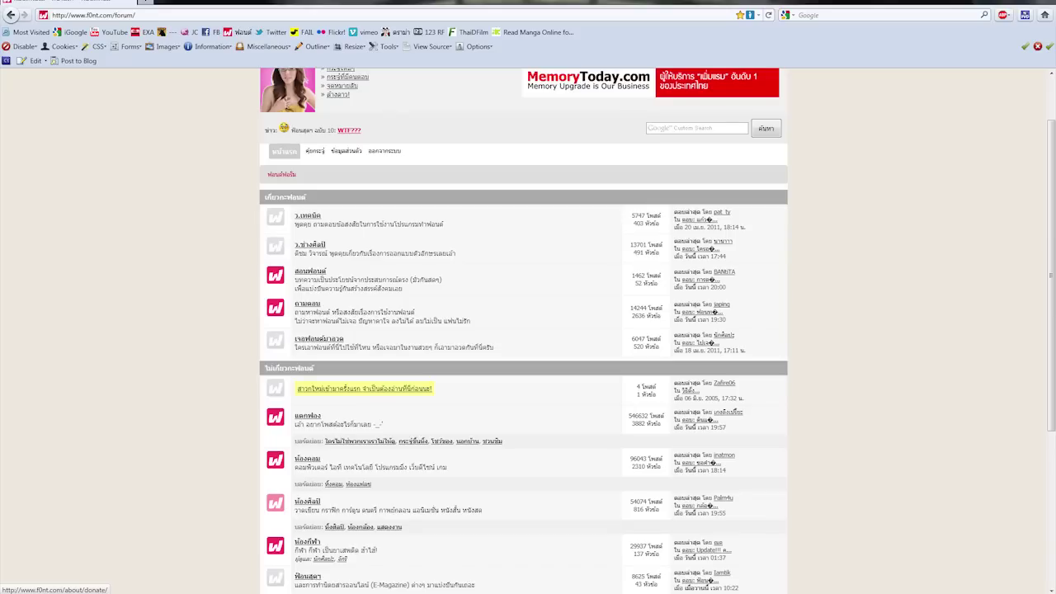
scroll(523, 330, up, 1)
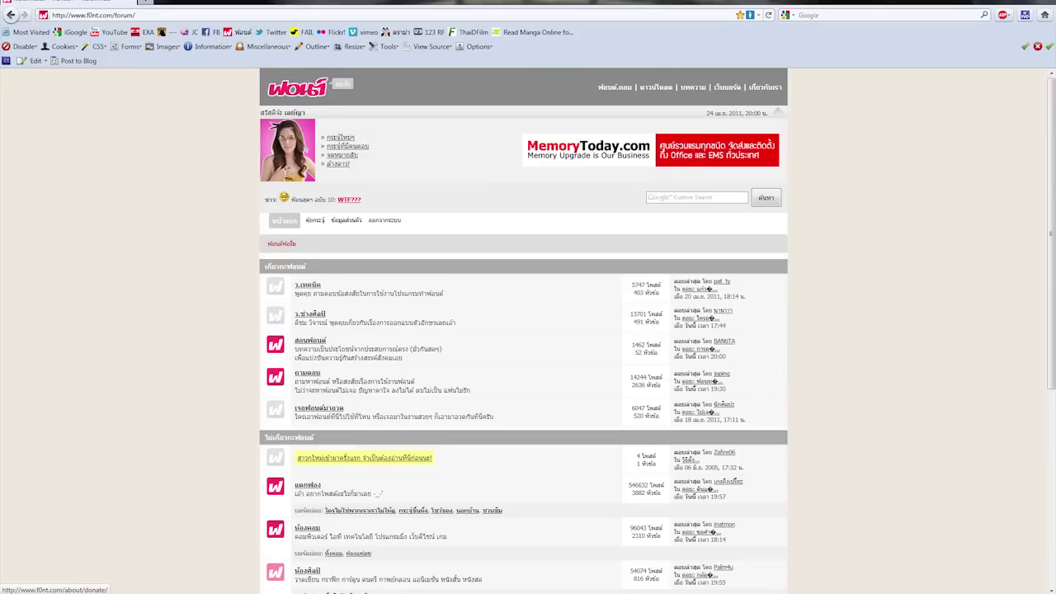
click(307, 285)
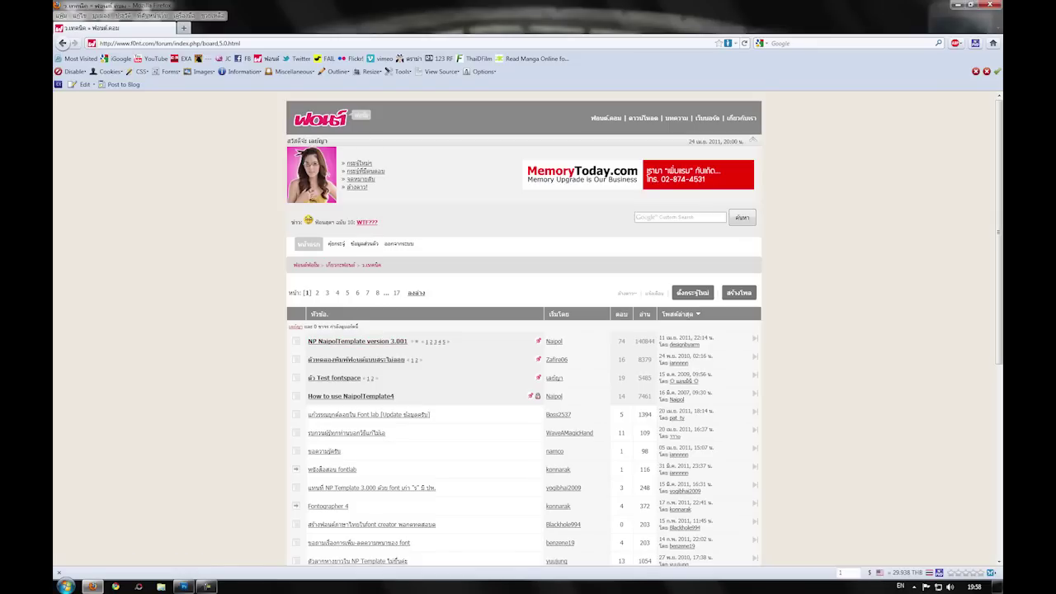
click(357, 341)
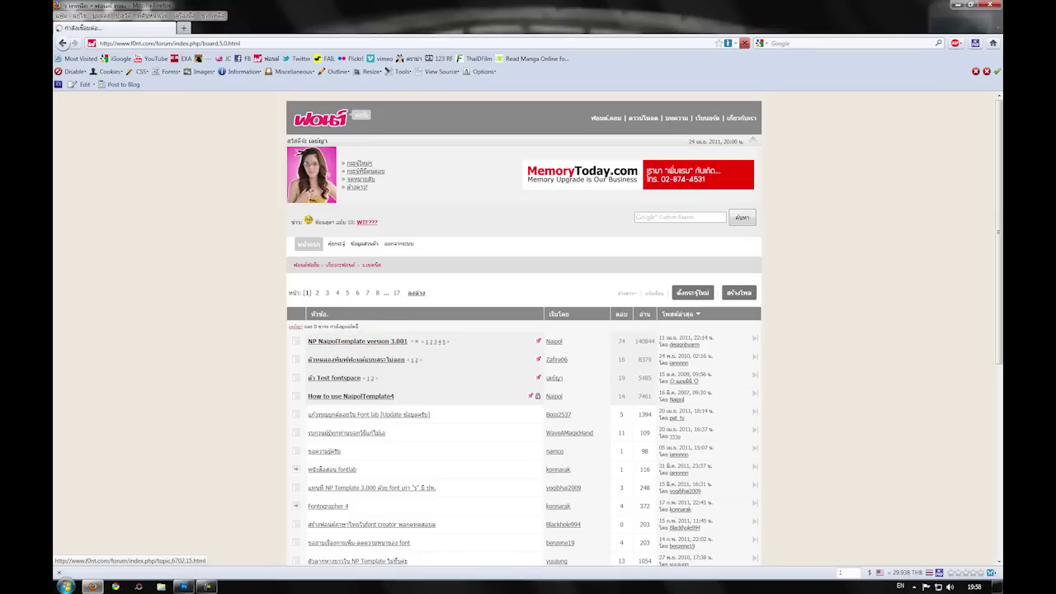
- Review the first post's glyph charts and request its attachment NP_NaipolTemplate3.001.zip for download
scroll(523, 330, down, 10)
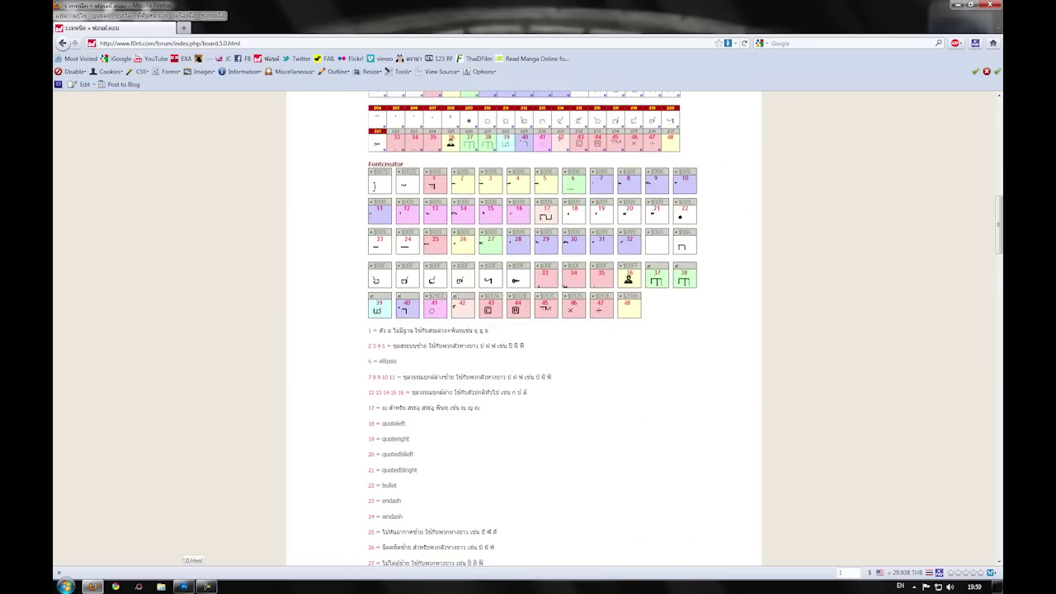
scroll(523, 330, up, 6)
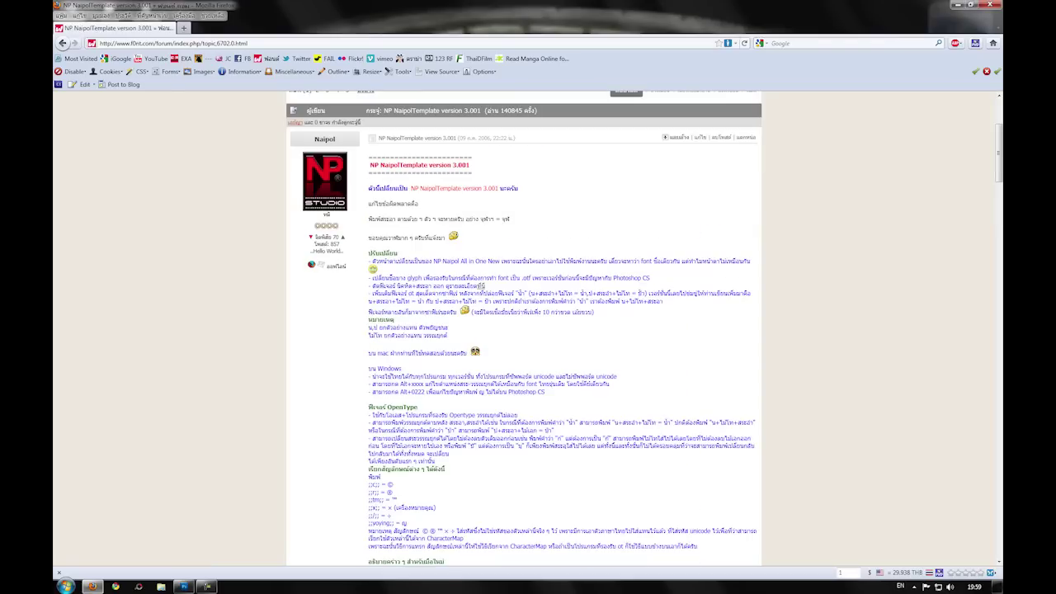
scroll(523, 330, down, 2)
scroll(523, 330, up, 2)
scroll(523, 330, down, 15)
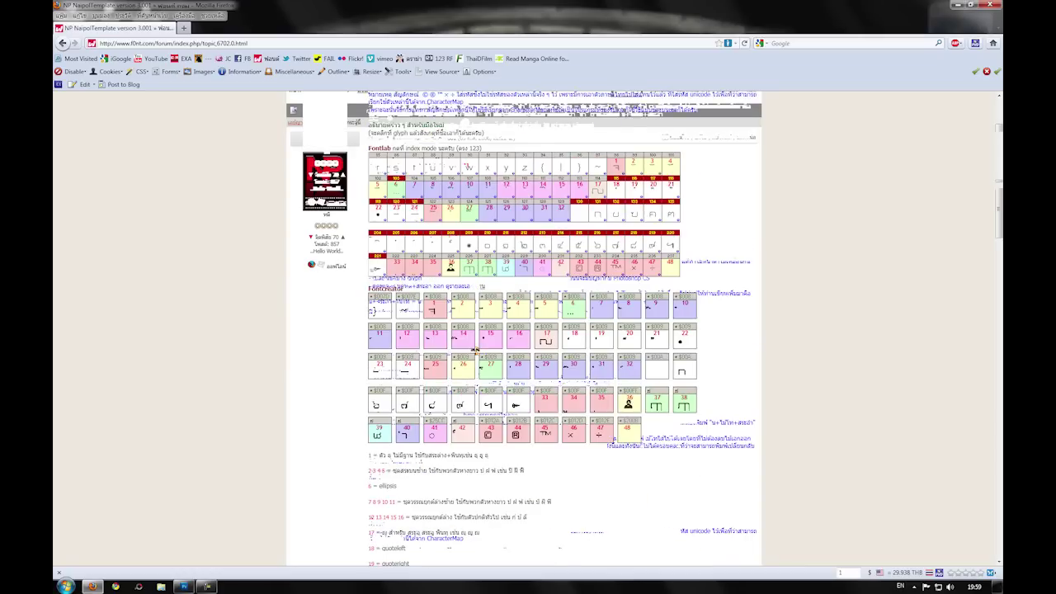
scroll(523, 330, down, 5)
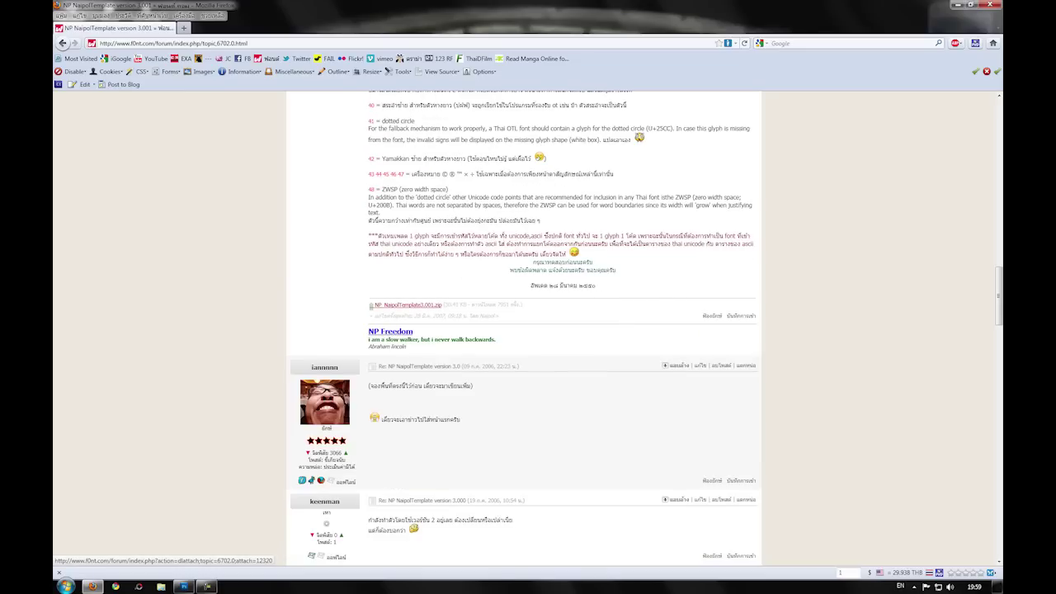
click(408, 306)
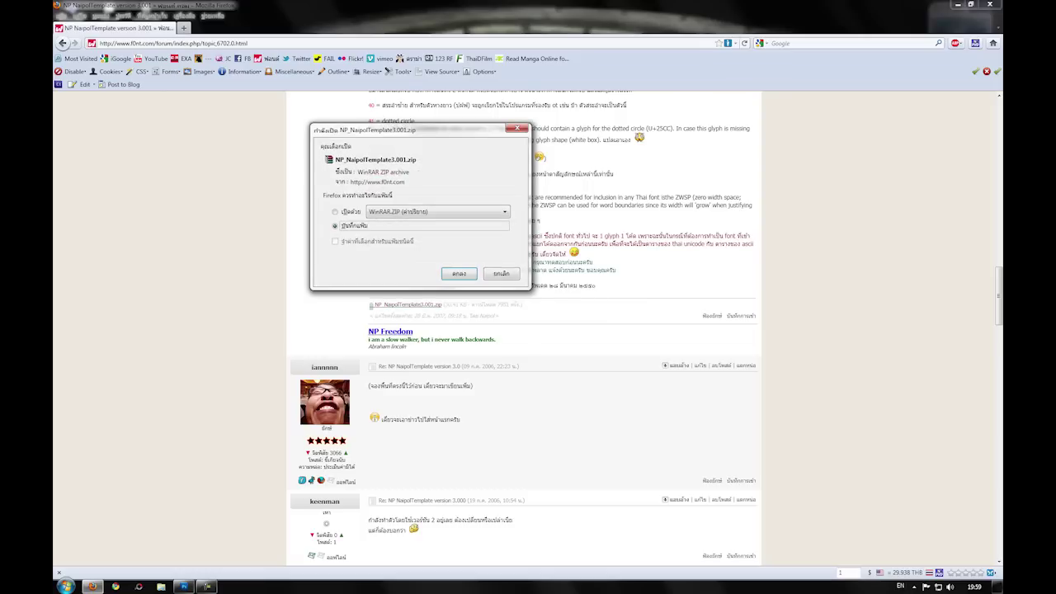
key(Return)
click(502, 274)
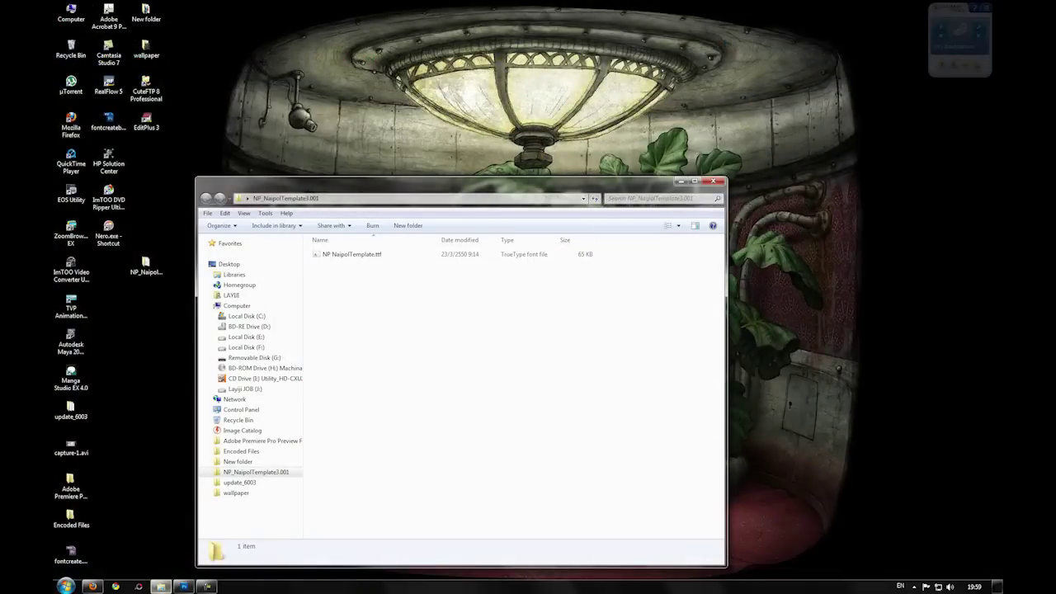
- Reposition the extracted template folder's window, launch FontLab Studio and view the list of available panels
drag(377, 182, 405, 132)
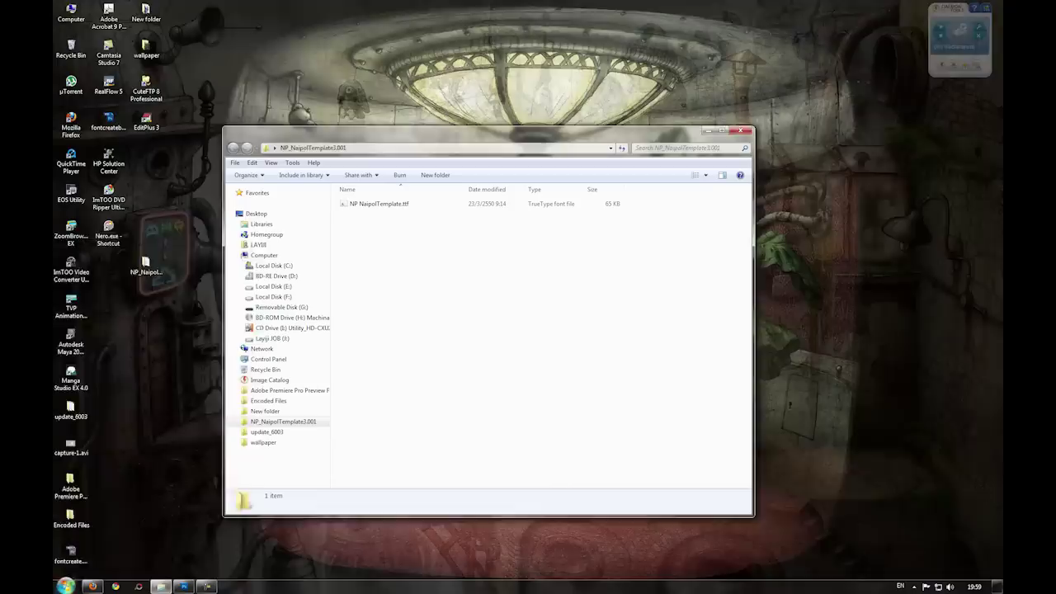
click(66, 586)
click(91, 337)
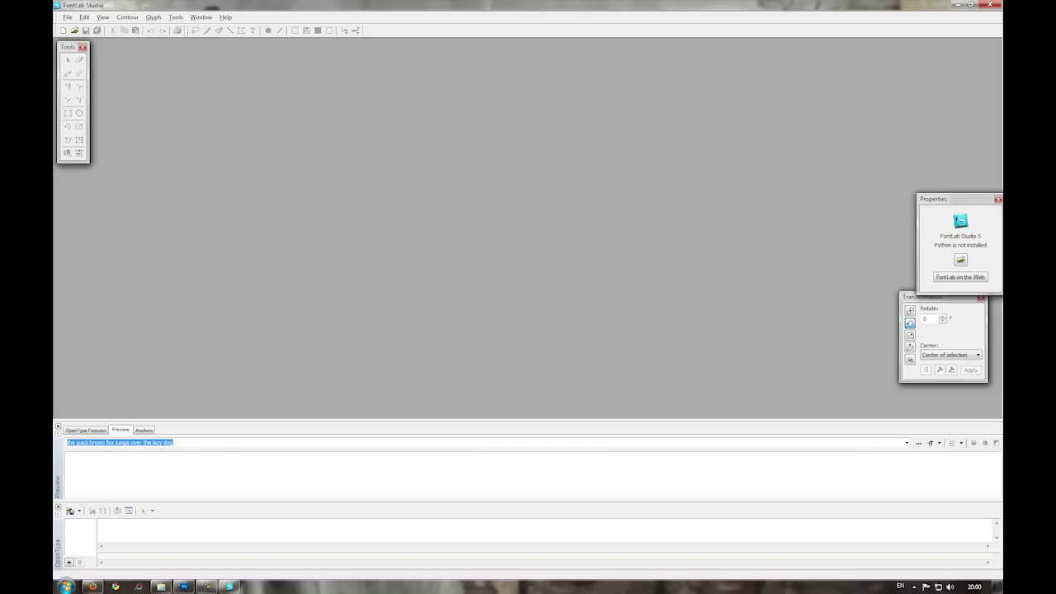
click(201, 17)
mouse_move(212, 54)
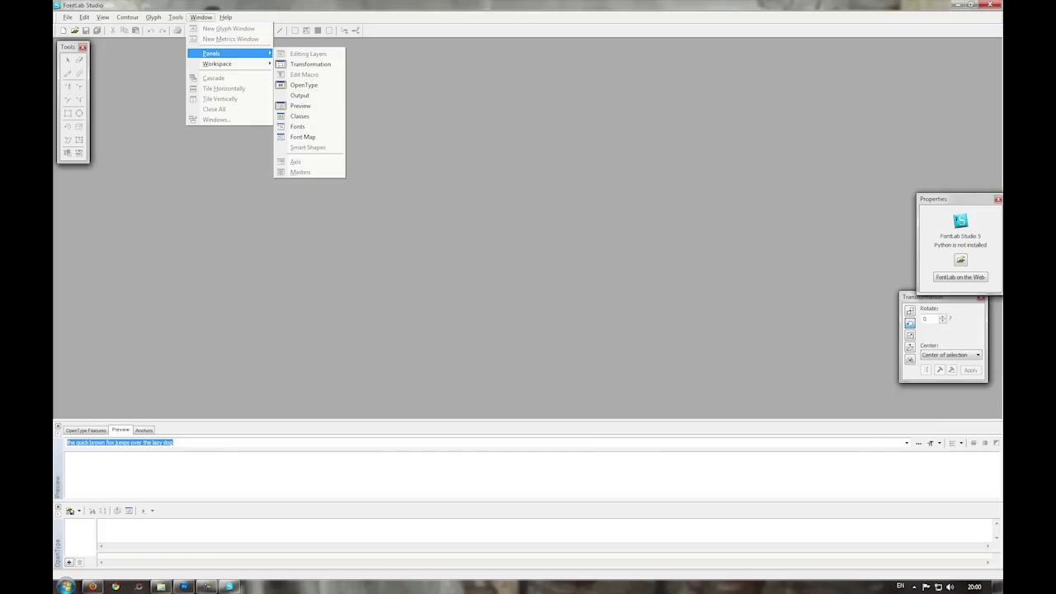
- Open the font file NP NaipolTemplate.ttf from the NP_NaipolTemplate3.001 folder on the desktop
click(68, 17)
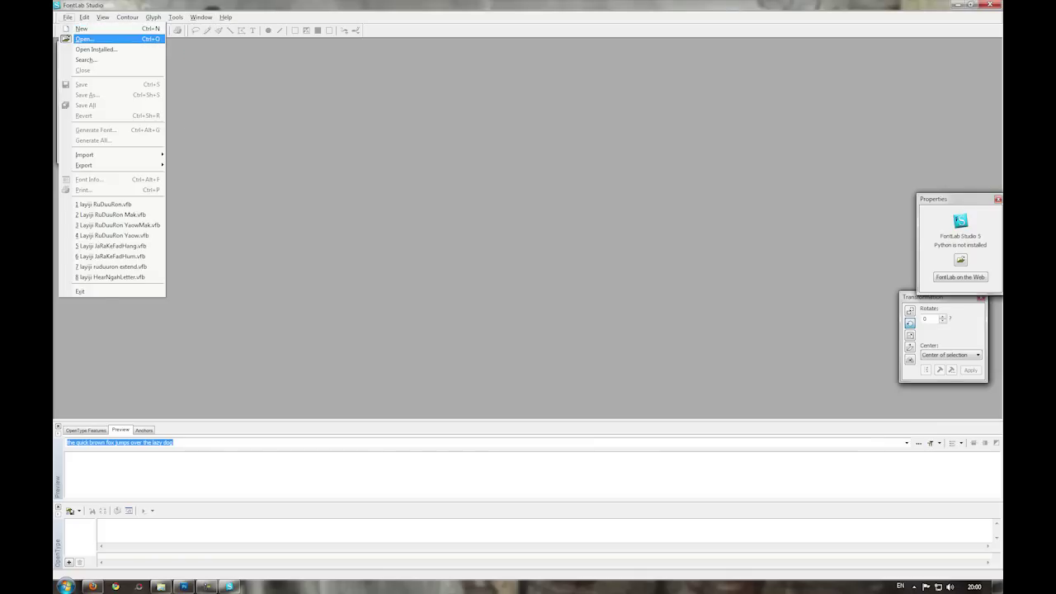
click(83, 38)
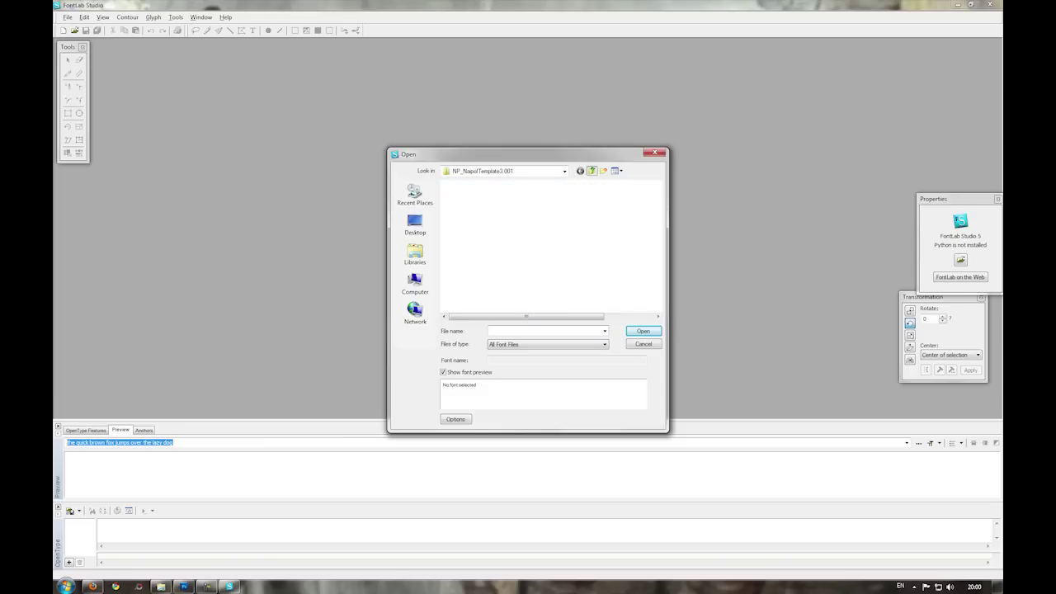
click(415, 224)
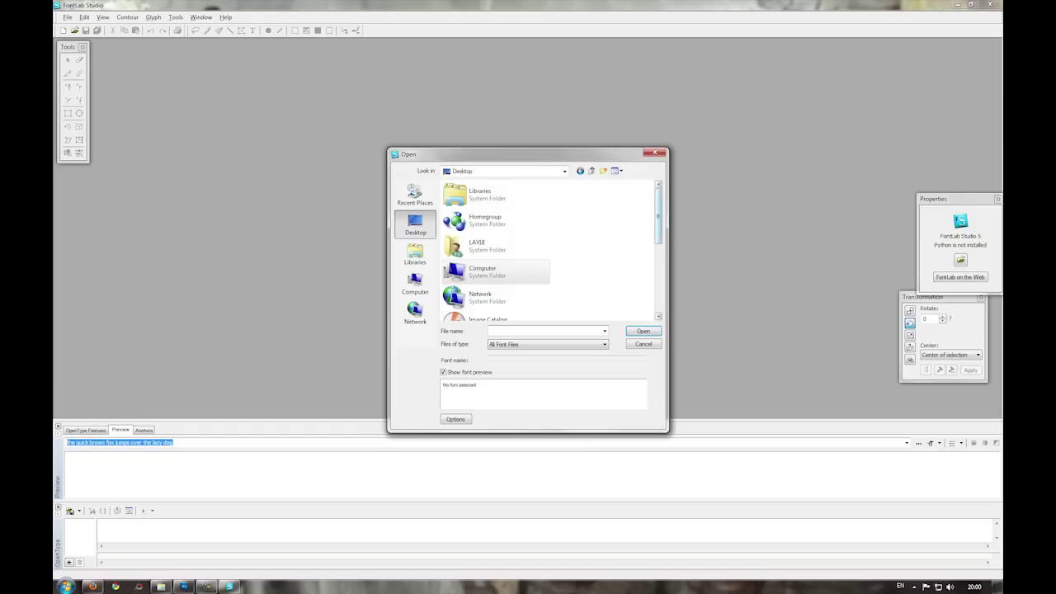
drag(657, 216, 657, 285)
double_click(495, 256)
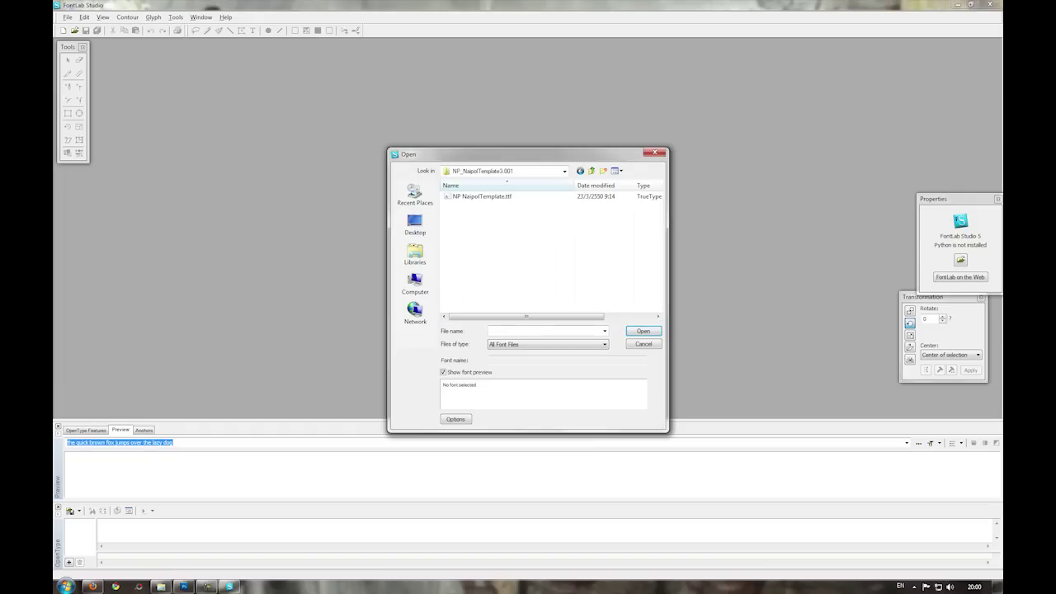
double_click(485, 197)
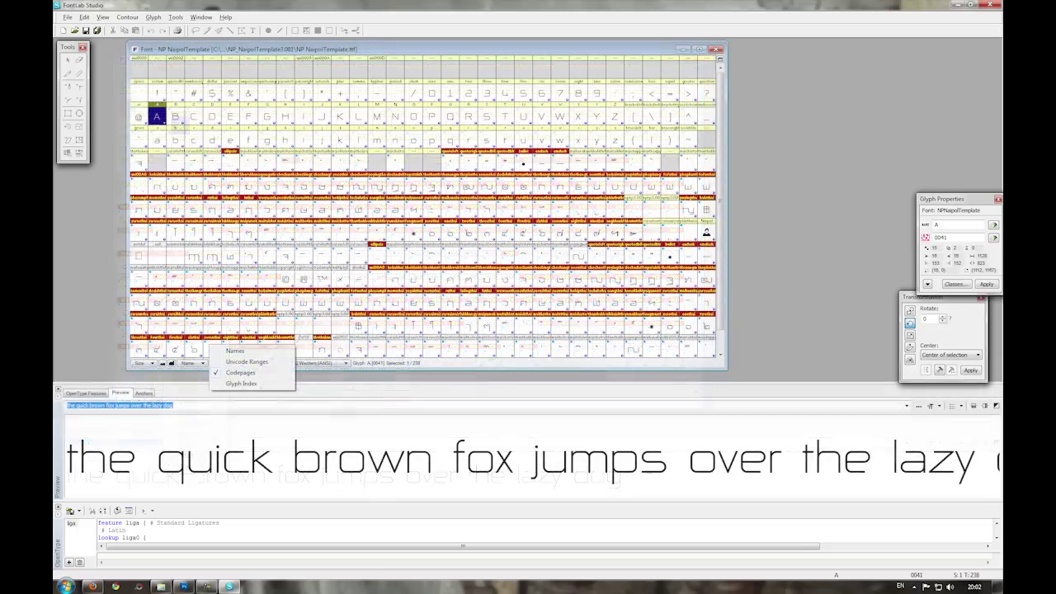
- Set the font window's glyph chart to Names mode
click(235, 378)
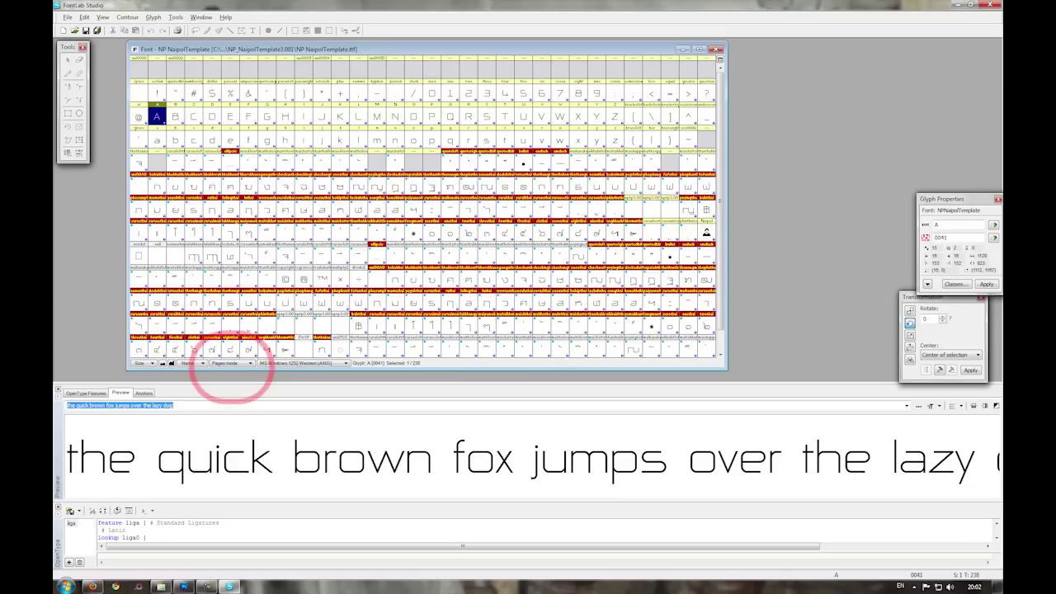
click(232, 363)
click(234, 351)
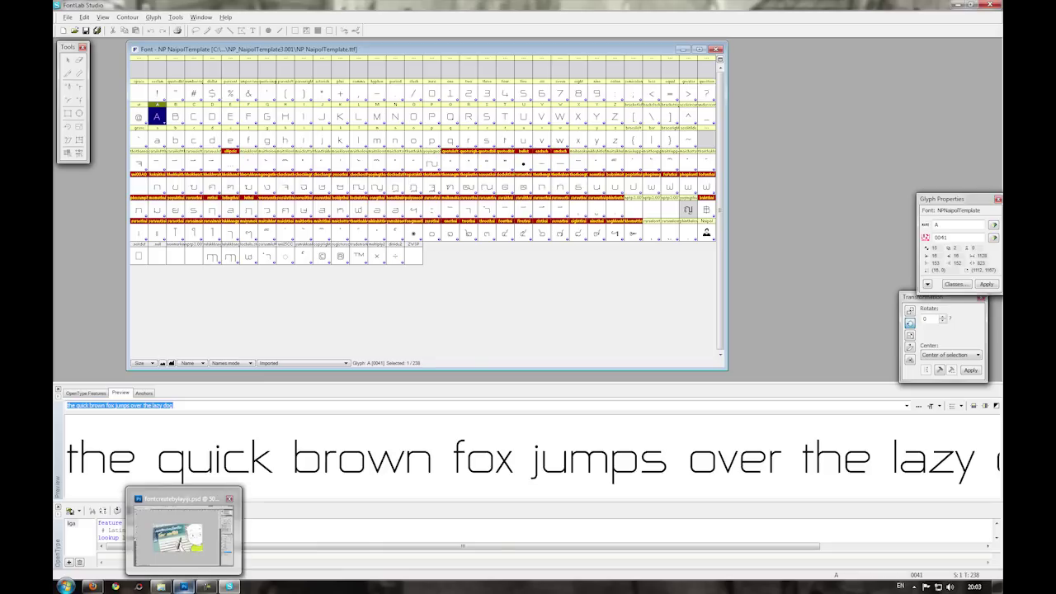
- Switch to Photoshop and create a new document with the International Paper preset
click(185, 587)
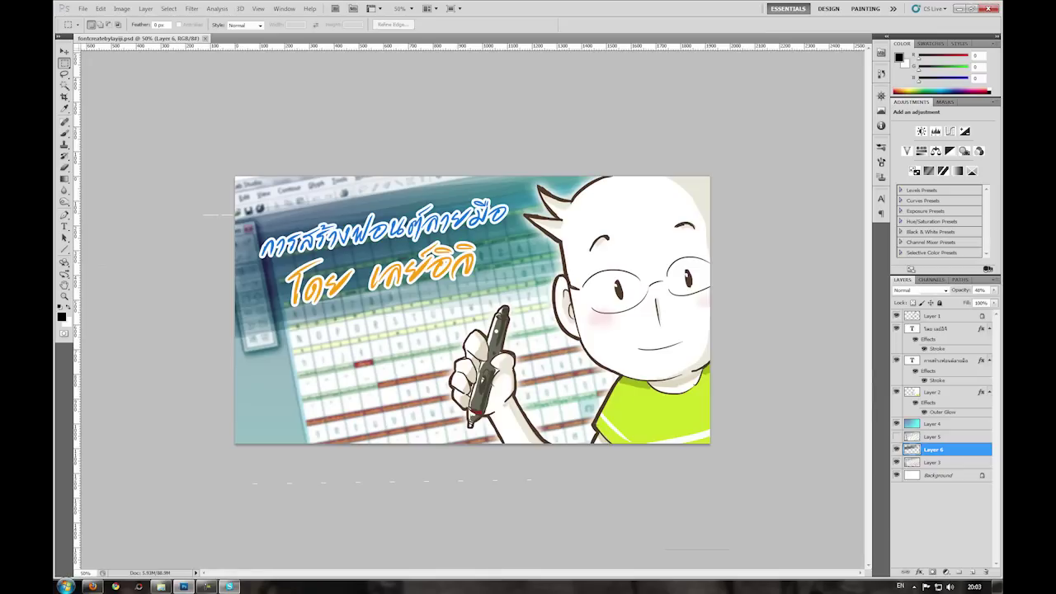
click(82, 8)
click(82, 8)
click(82, 8)
click(90, 18)
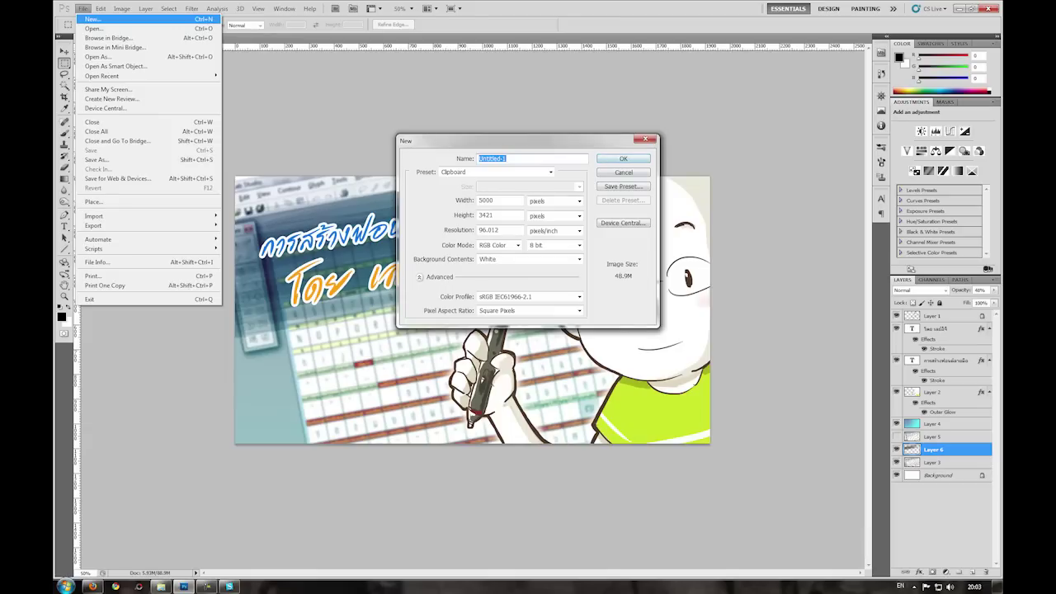
click(550, 172)
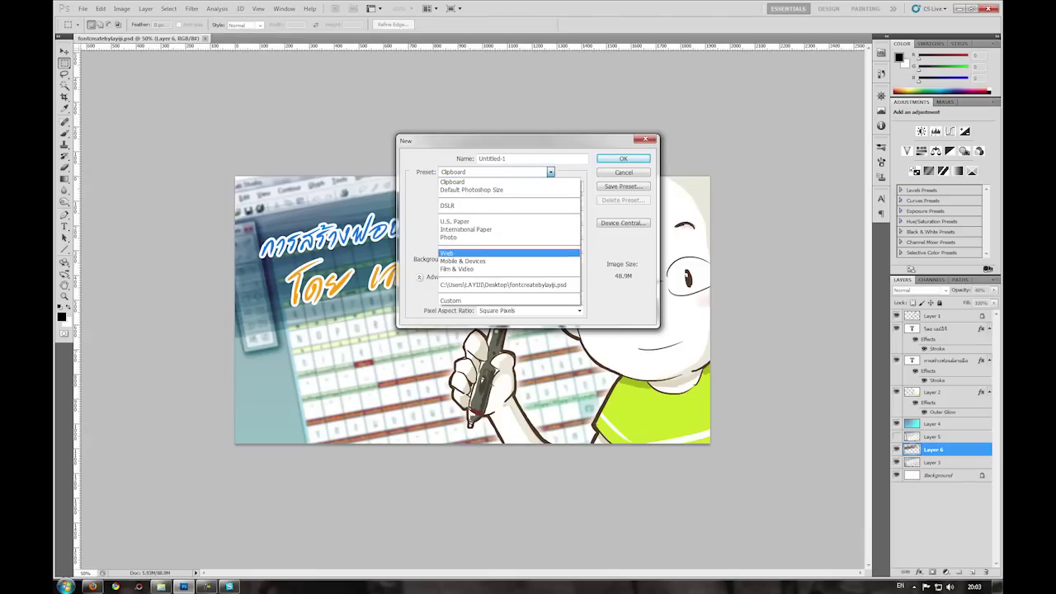
click(466, 229)
click(623, 158)
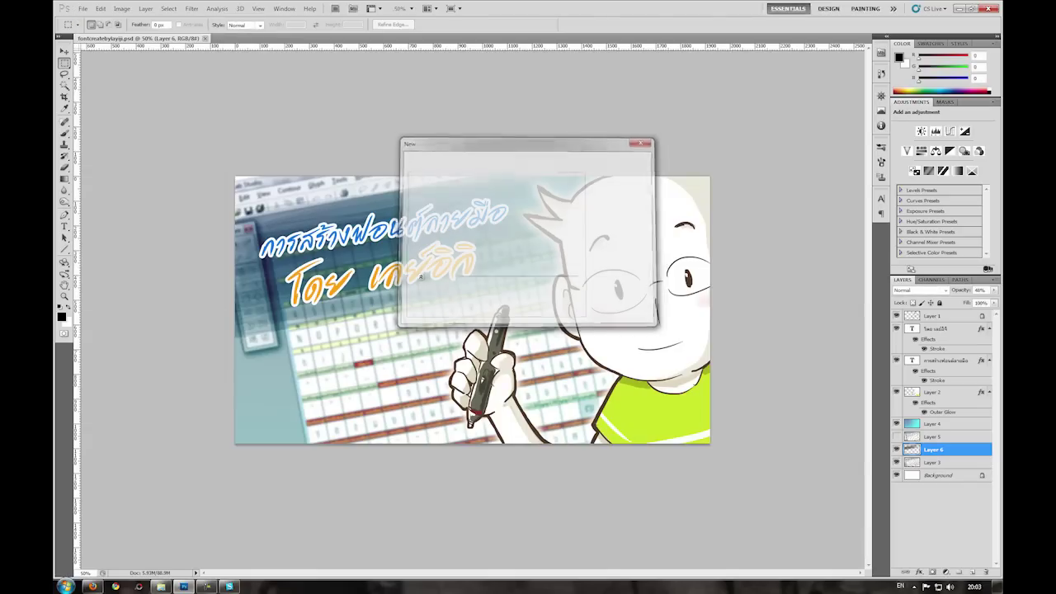
- Add a new empty layer above the Background of the blank document
key(z)
key(ctrl+plus)
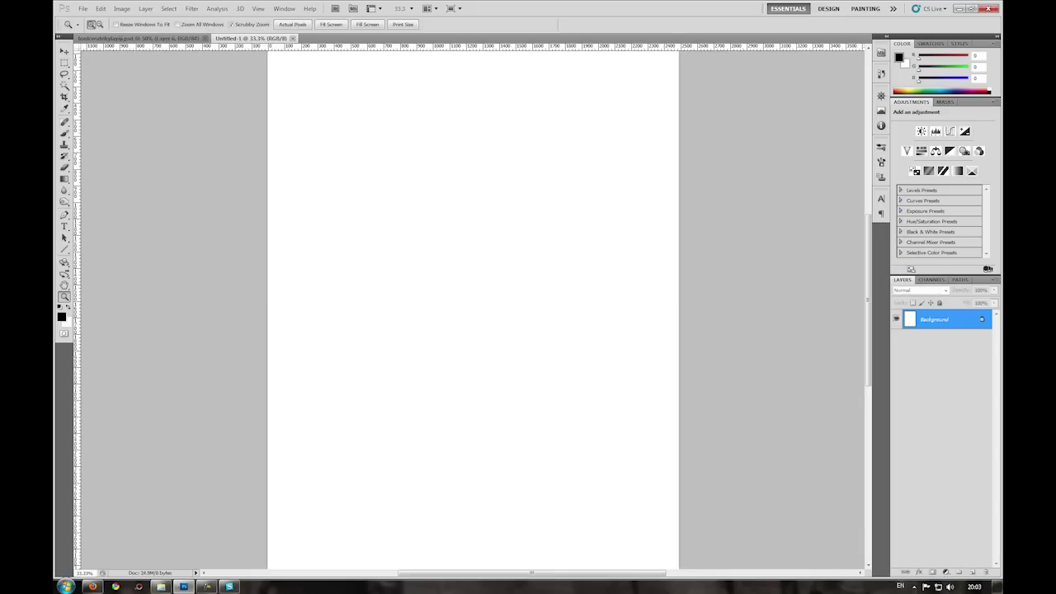
key(ctrl+plus)
key(ctrl+minus)
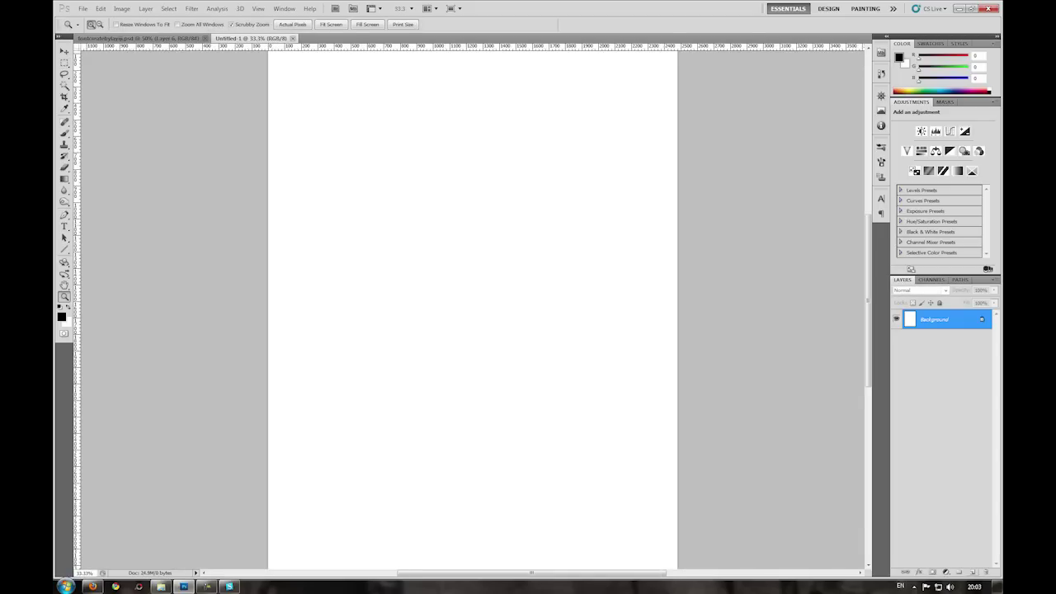
key(ctrl+shift+alt+n)
key(ctrl+plus)
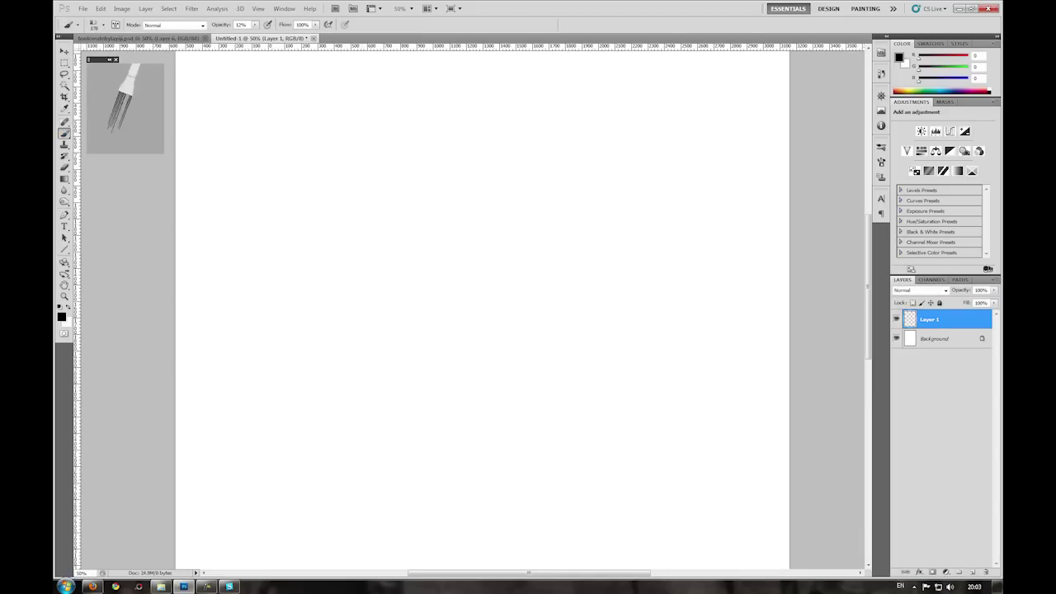
- Set up the Brush tool with a solid round tip and 100% opacity, undoing any test strokes
click(104, 25)
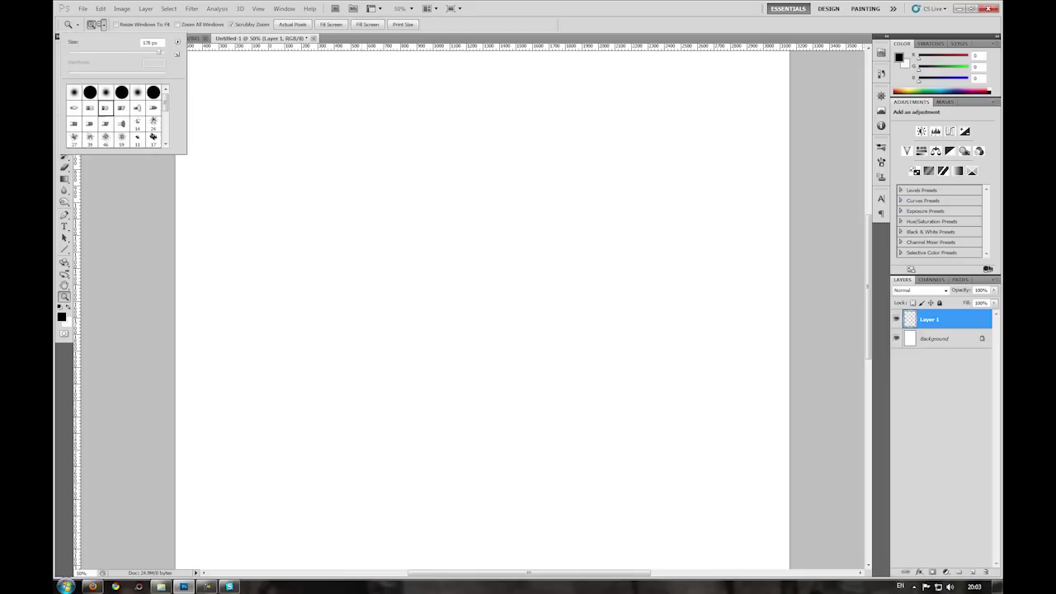
key(b)
click(376, 268)
key(ctrl+z)
click(103, 24)
click(106, 108)
drag(386, 228, 417, 320)
key(ctrl+z)
click(255, 25)
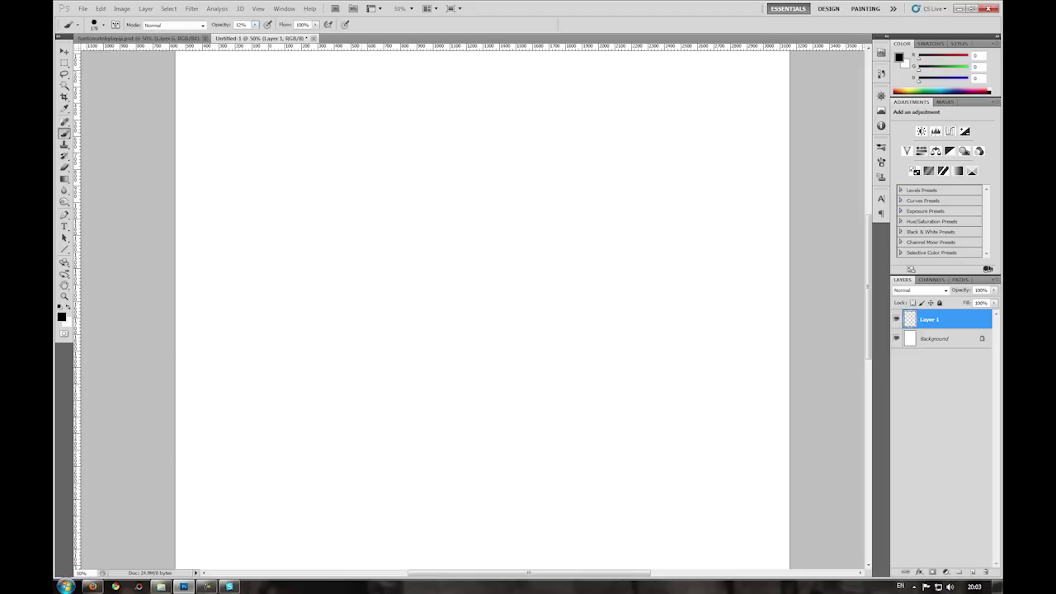
- Handwrite the Thai letter ก and a second, V-shaped letter with a hooked head beside it on Layer 1
mouse_move(364, 321)
mouse_down()
mouse_move(374, 264)
mouse_move(429, 240)
mouse_move(415, 315)
mouse_up()
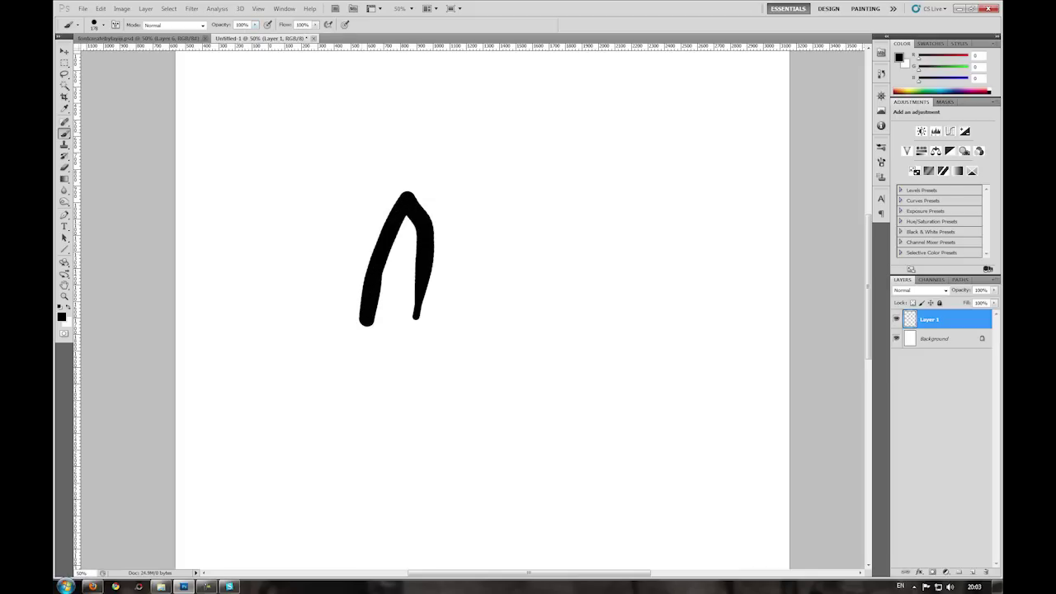
mouse_move(523, 232)
mouse_down()
mouse_move(532, 309)
mouse_move(591, 183)
mouse_up()
key(ctrl+z)
key(ctrl+z)
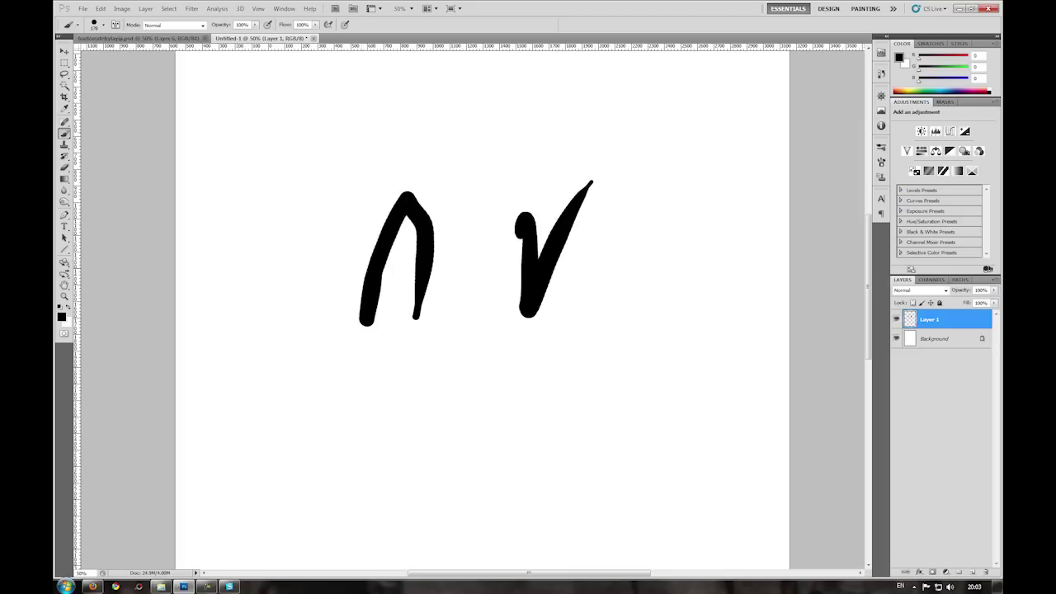
- Draw a rectangular marquee selection around the handwritten ก
drag(511, 313, 424, 324)
key(m)
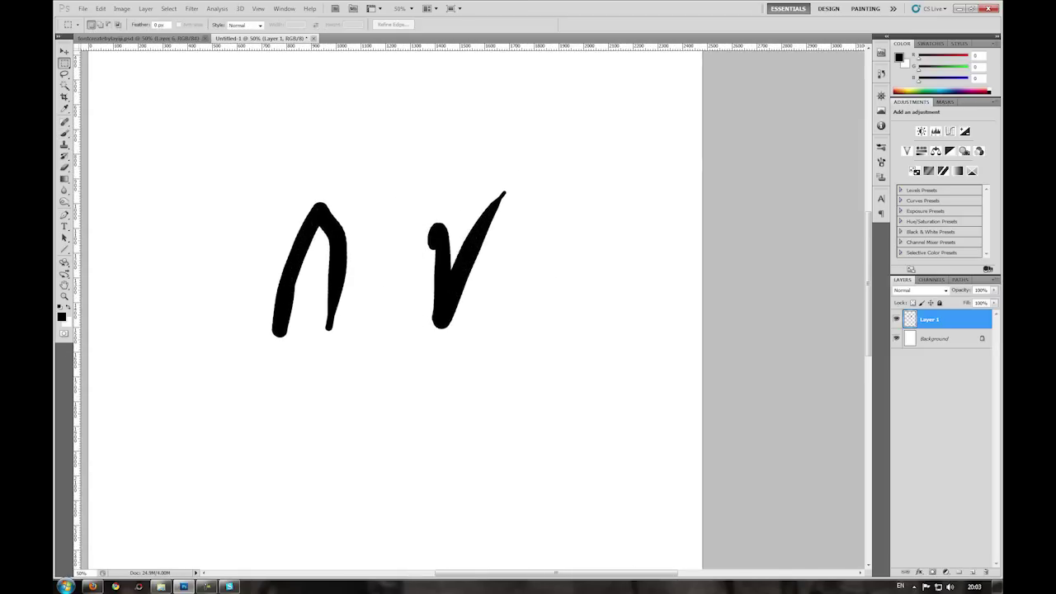
drag(281, 264, 373, 368)
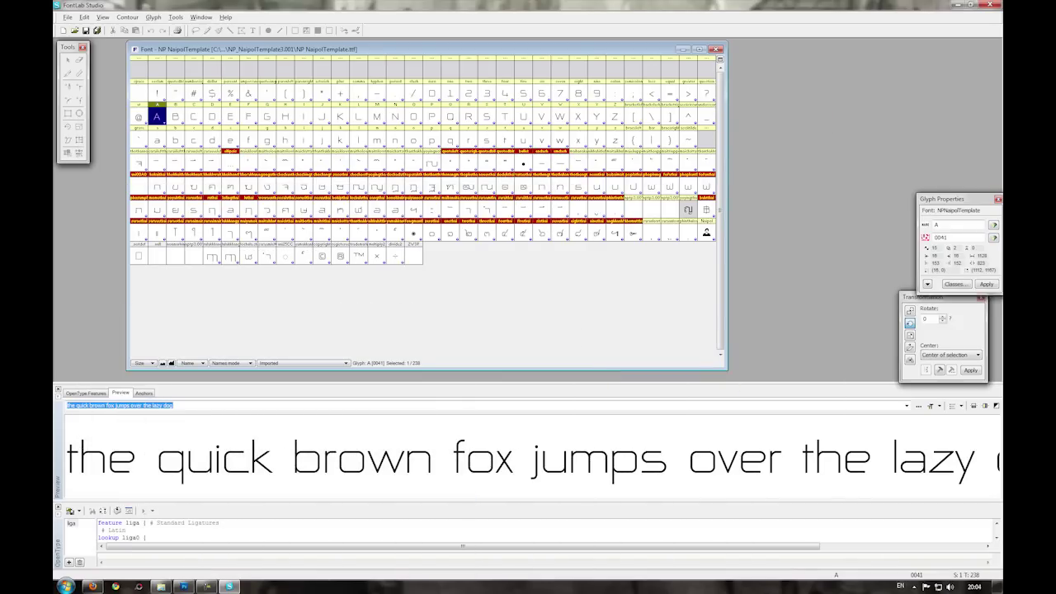
- Switch to FontLab Studio, open the kokaithai glyph for editing and reduce the height of the preview area
click(156, 188)
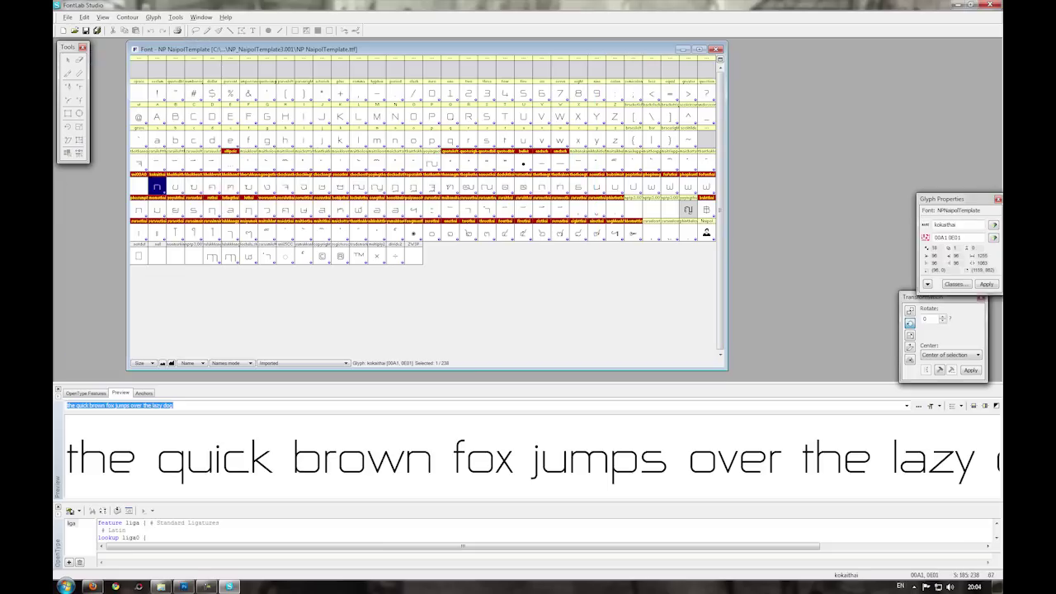
double_click(156, 187)
drag(528, 385, 528, 453)
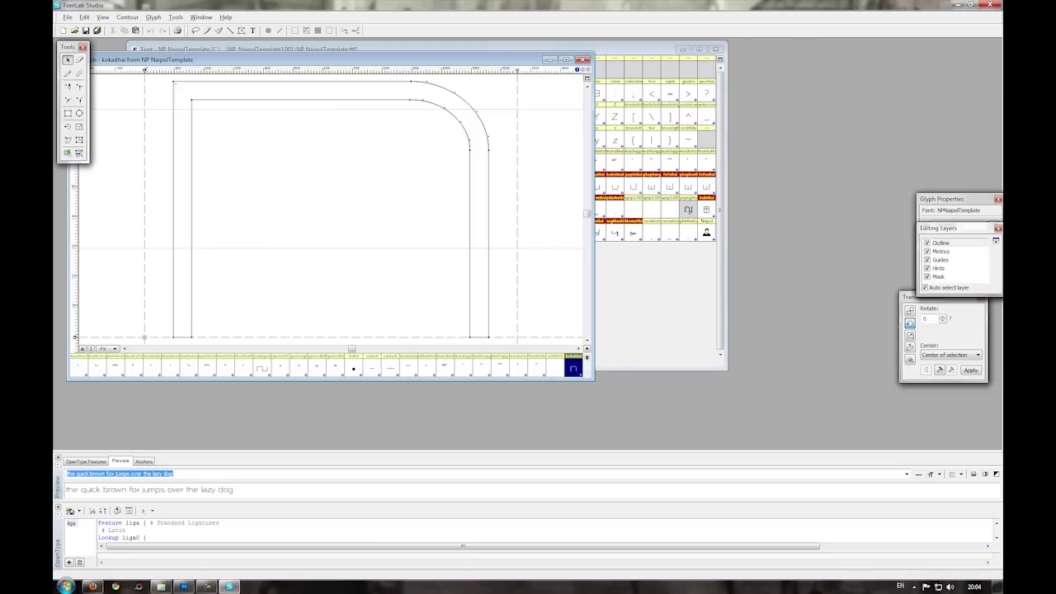
- Resize the kokaithai glyph window and move it over the centre of the font window
drag(594, 381, 504, 426)
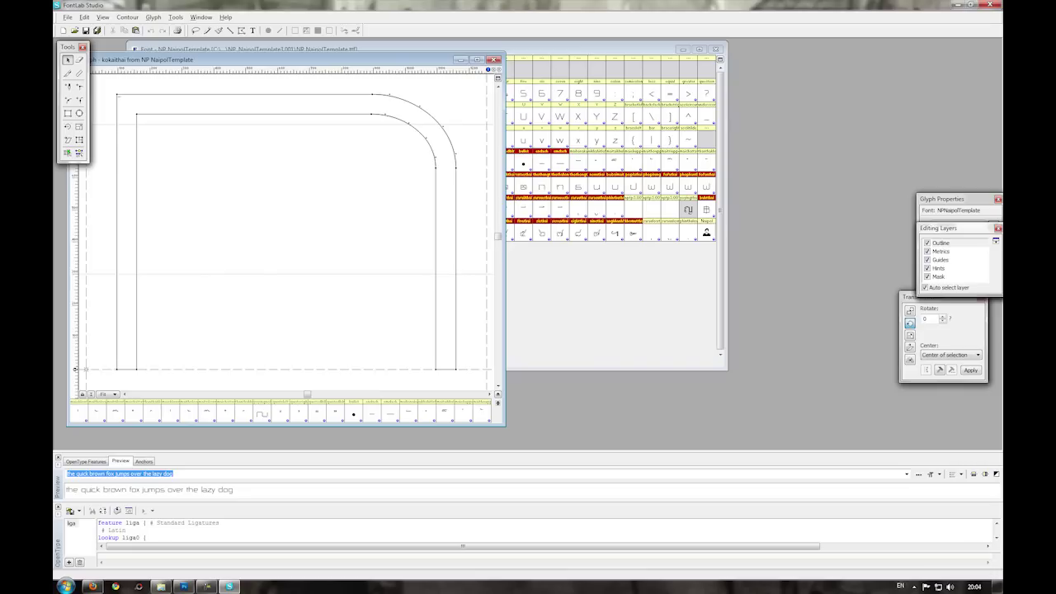
mouse_move(630, 246)
mouse_down()
mouse_move(630, 227)
mouse_move(631, 242)
mouse_up()
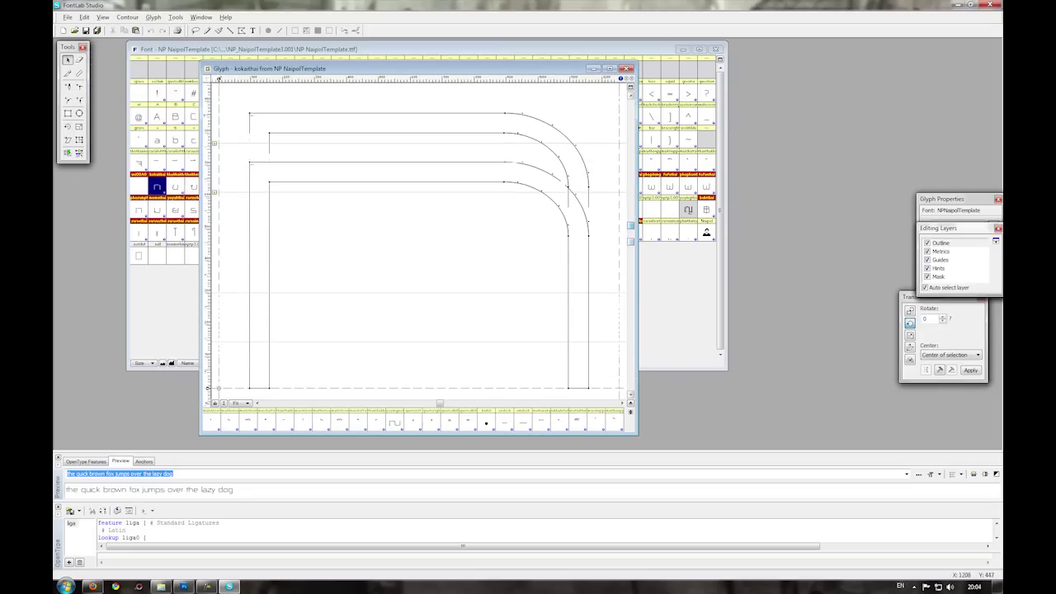
scroll(521, 283, up, 1)
scroll(523, 282, down, 1)
key(ctrl+a)
key(ctrl+z)
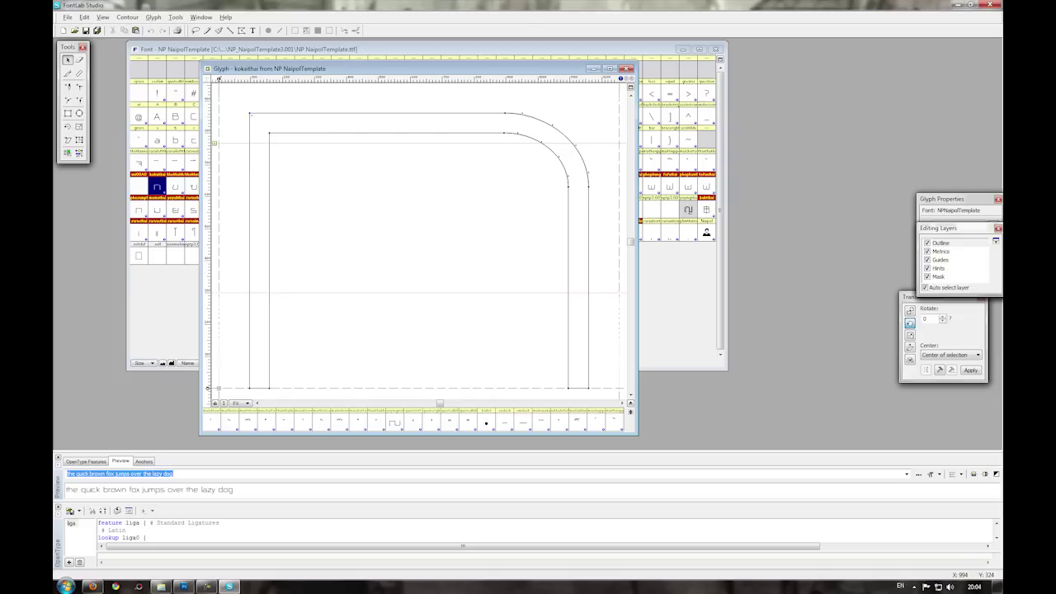
- Delete the existing outline of the kokaithai glyph and paste the handwritten ก into it as a background image
key(ctrl+a)
key(Delete)
key(ctrl+z)
key(Delete)
drag(638, 434, 643, 441)
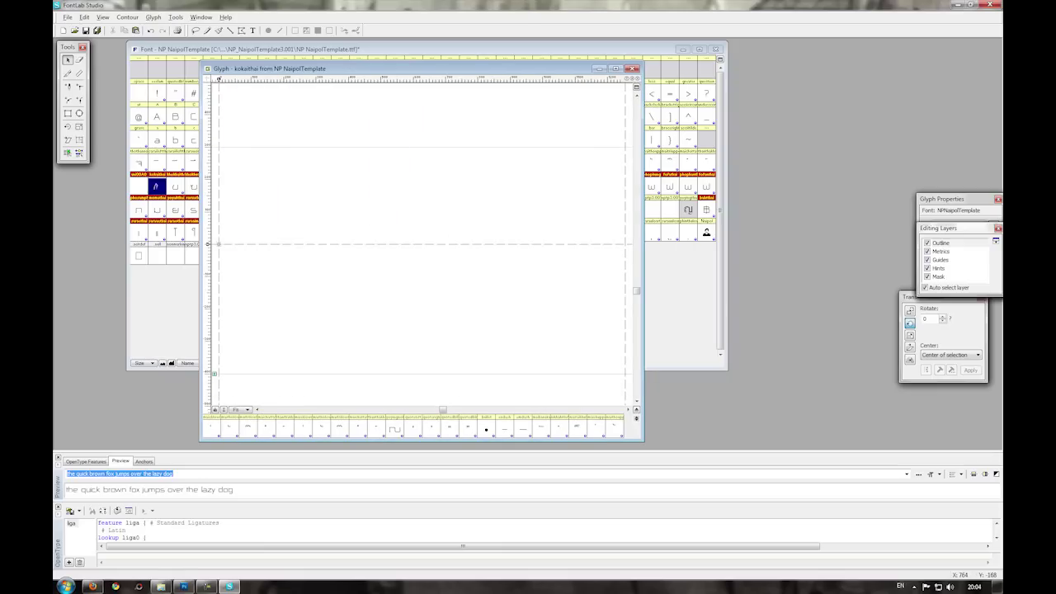
key(ctrl+v)
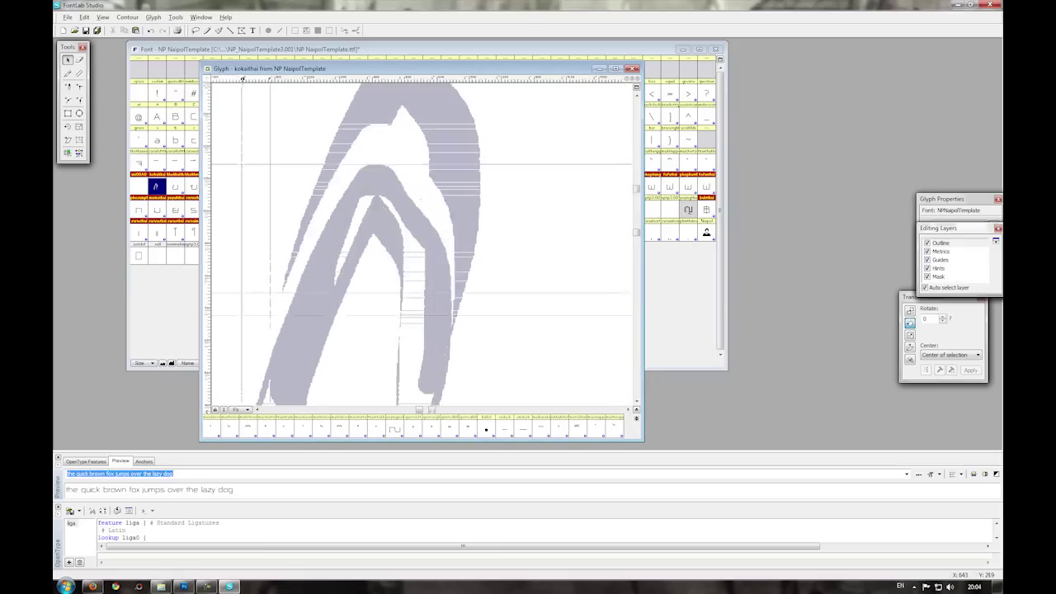
- Place a horizontal guideline just above the letter in the khokhaithai glyph and convert it to a global guideline
click(239, 409)
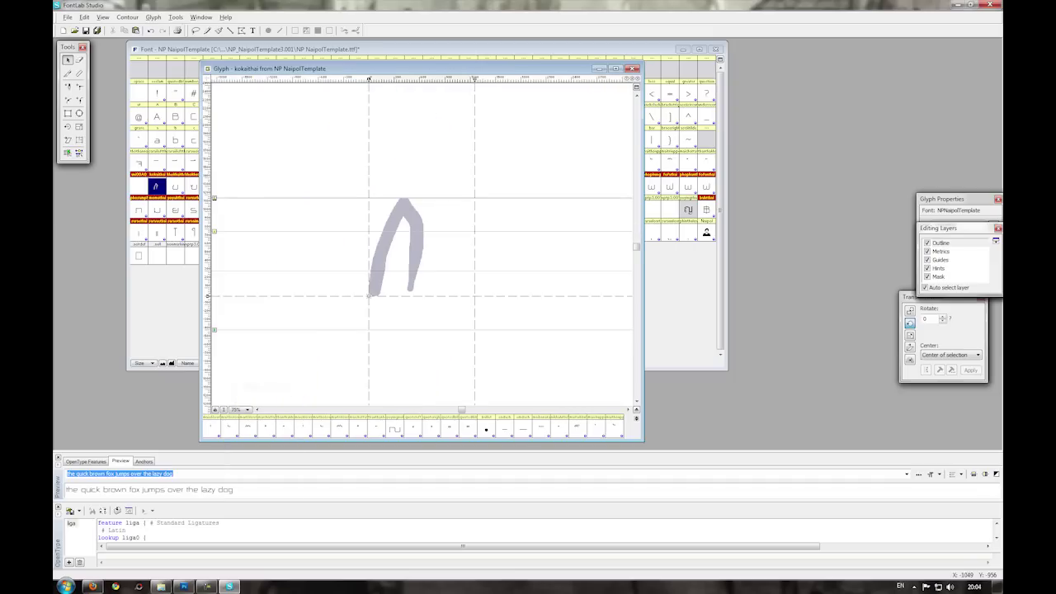
click(250, 364)
key(bracketright)
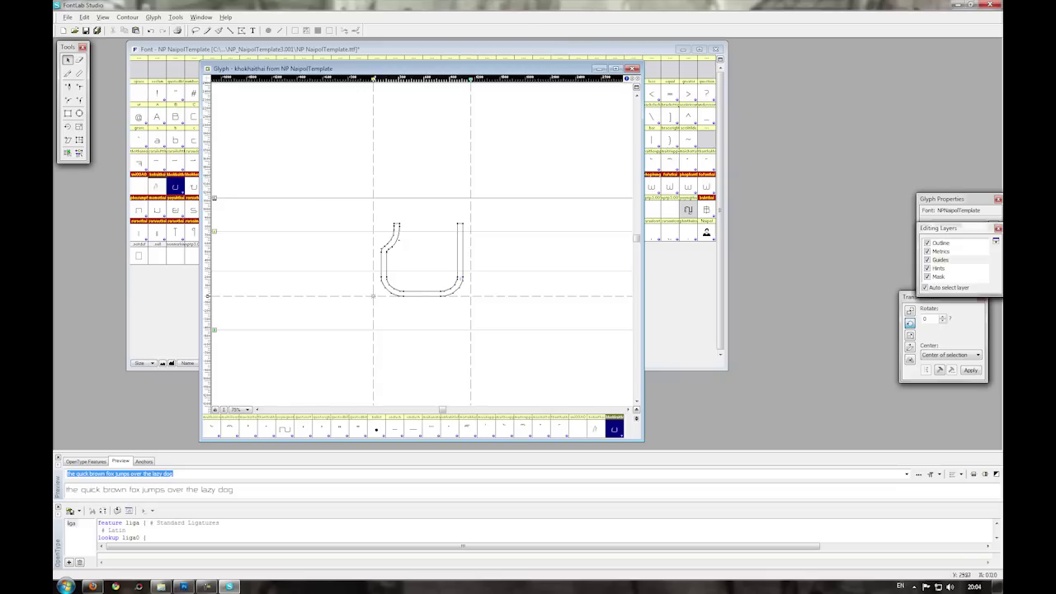
drag(440, 208, 441, 220)
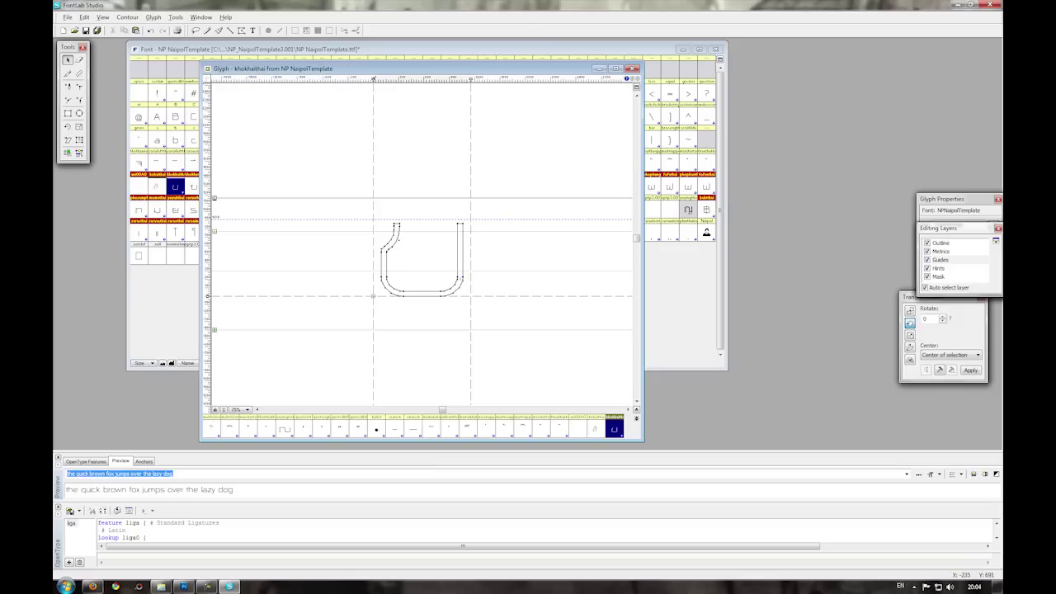
right_click(355, 219)
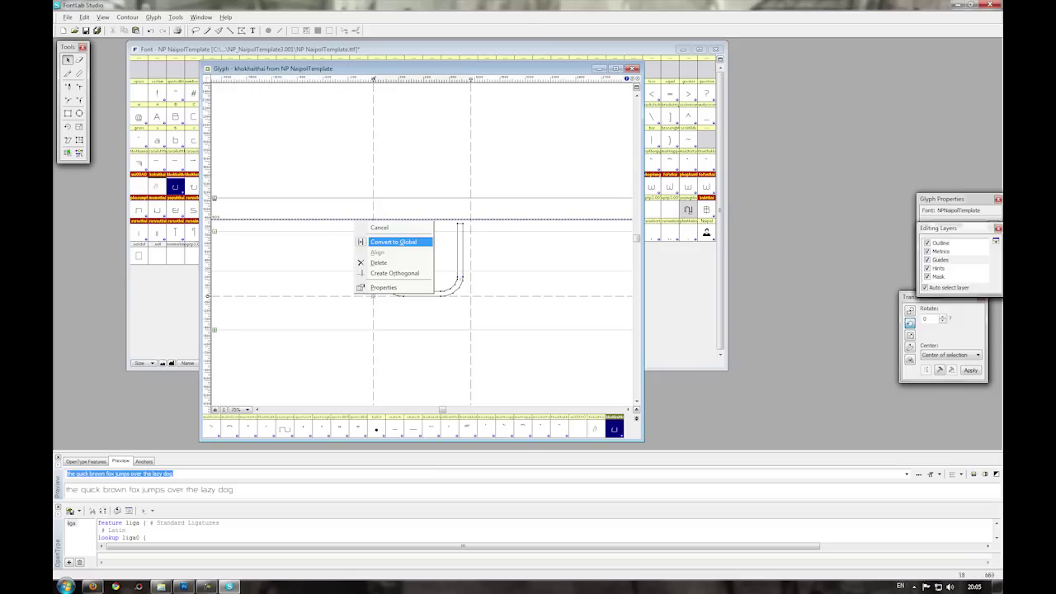
click(393, 241)
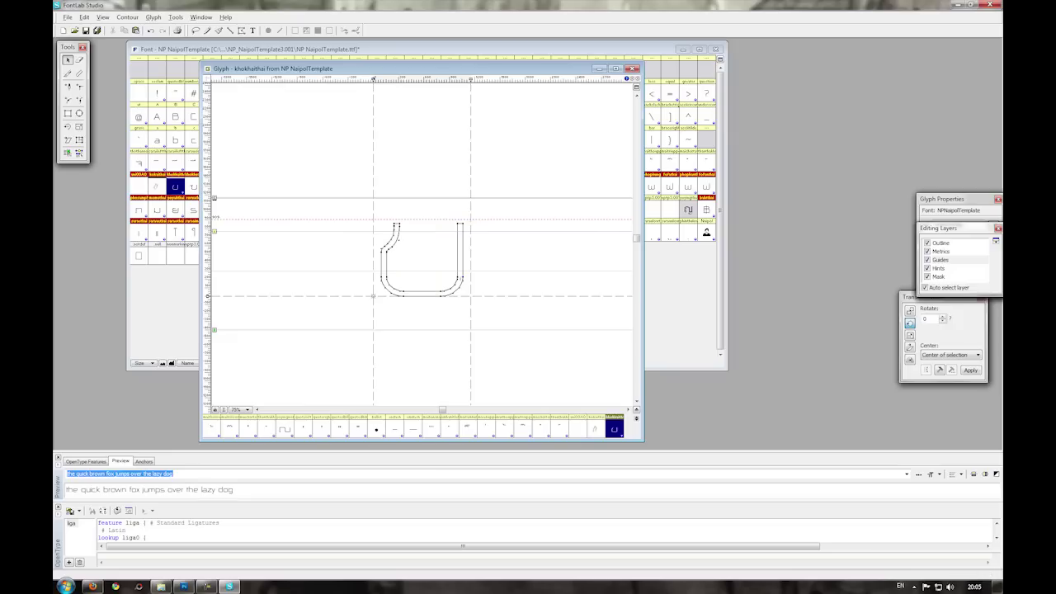
- Raise the global guideline slightly and compare its height in the kokaithai and khokhaithai glyphs
key(bracketleft)
key(bracketright)
key(bracketleft)
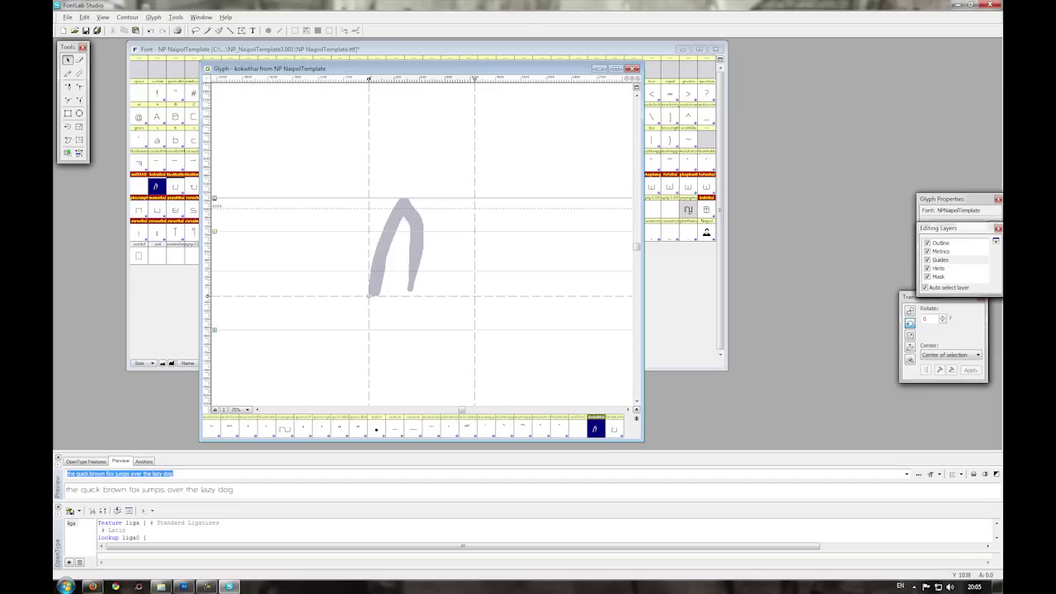
key(bracketright)
key(bracketleft)
key(bracketright)
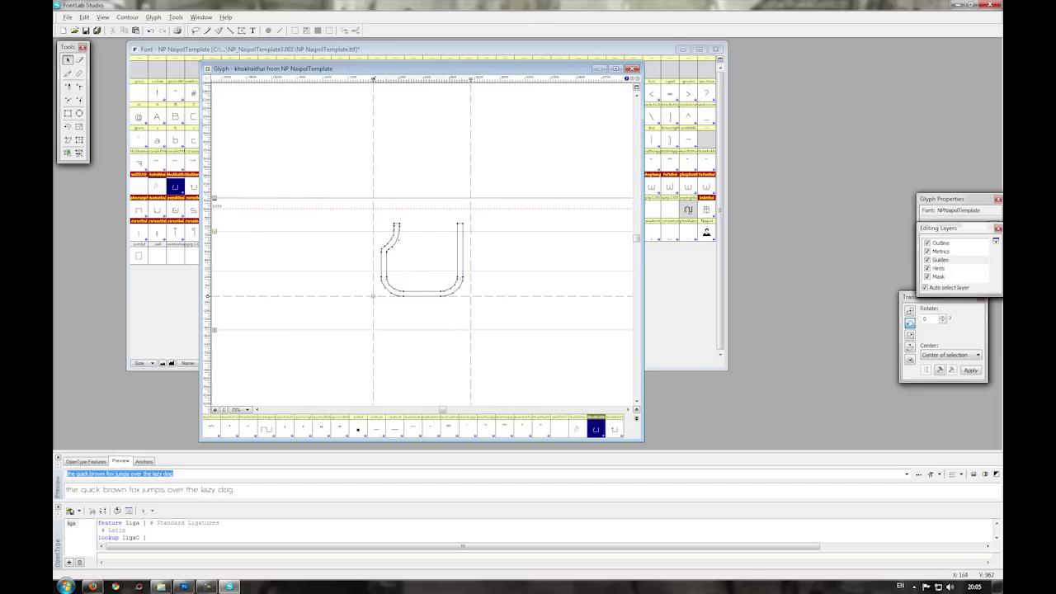
double_click(156, 187)
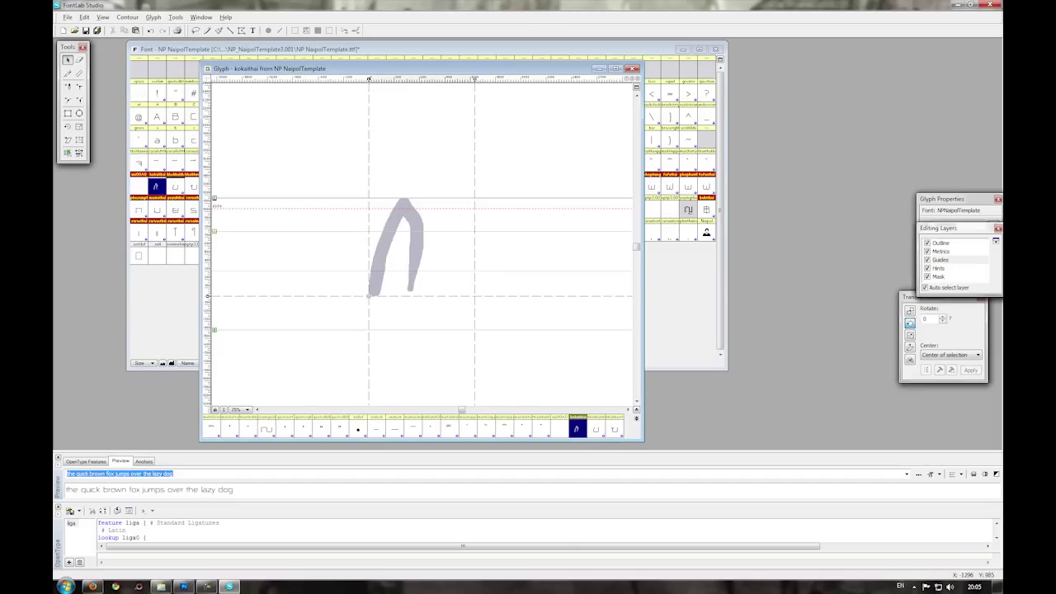
key(bracketright)
key(bracketleft)
- Trace the pasted ก background image into an outline in the kokaithai glyph
click(200, 17)
mouse_move(175, 17)
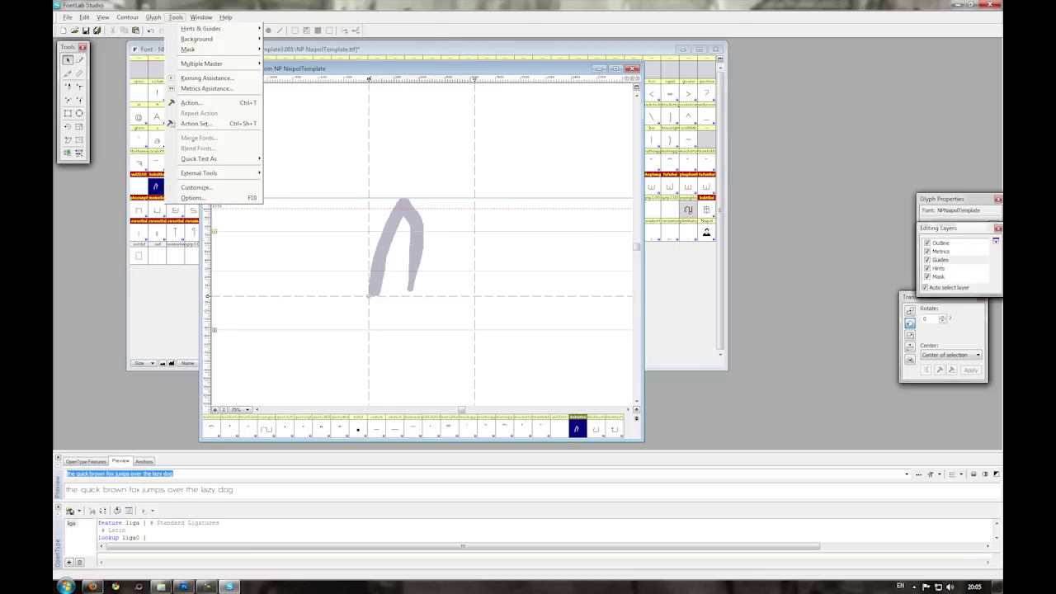
mouse_move(197, 39)
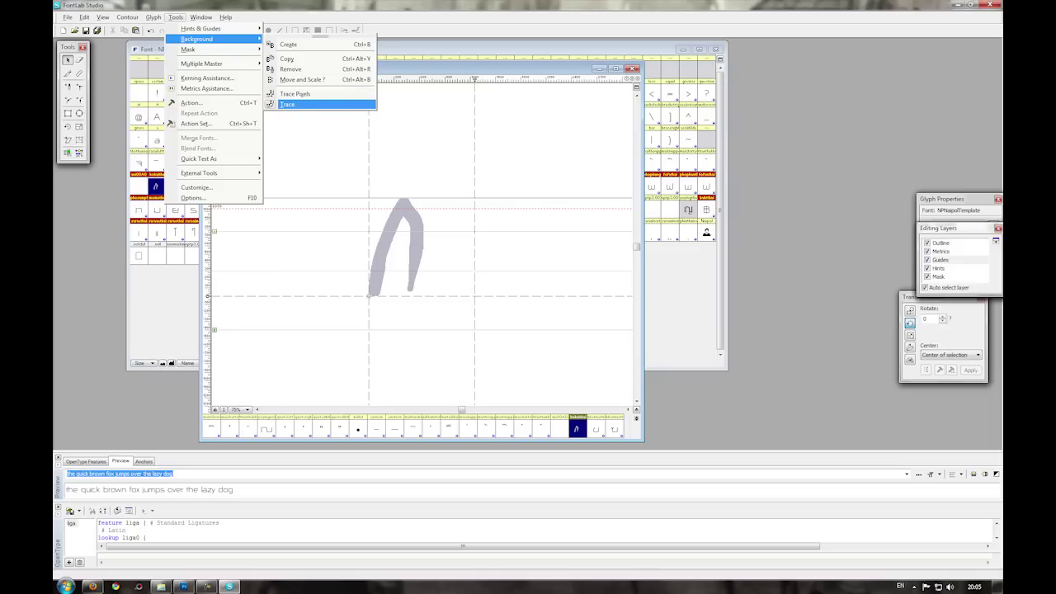
click(289, 104)
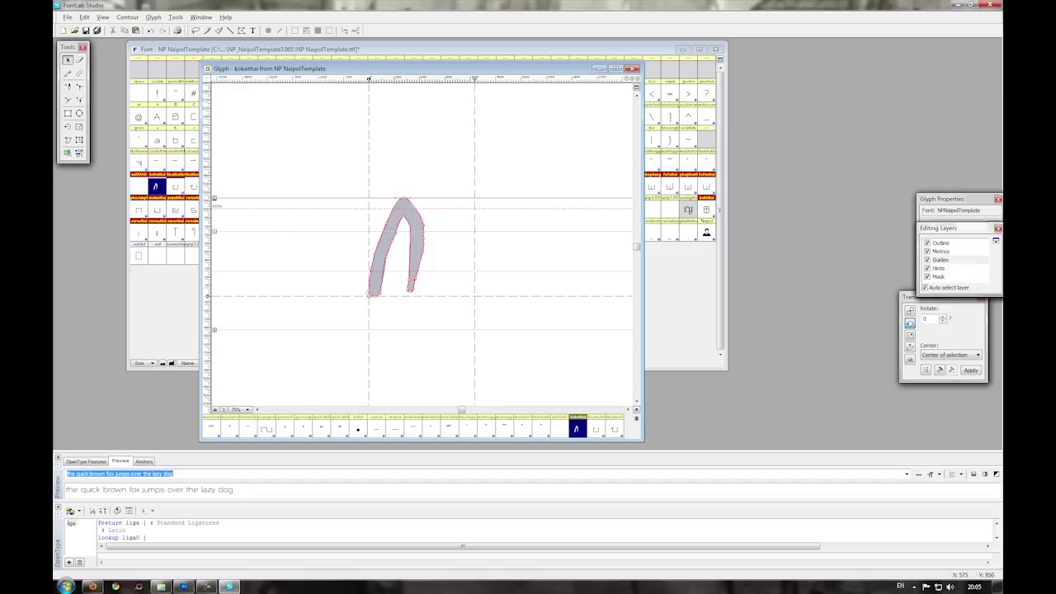
- Examine how closely the traced ก outline and its nodes follow the background image
click(241, 409)
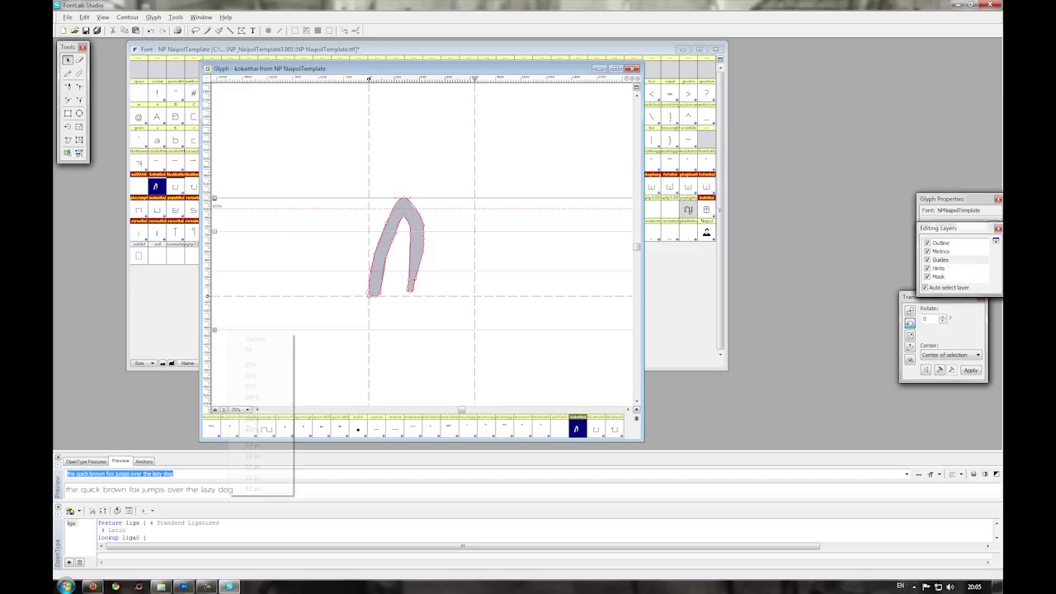
click(249, 349)
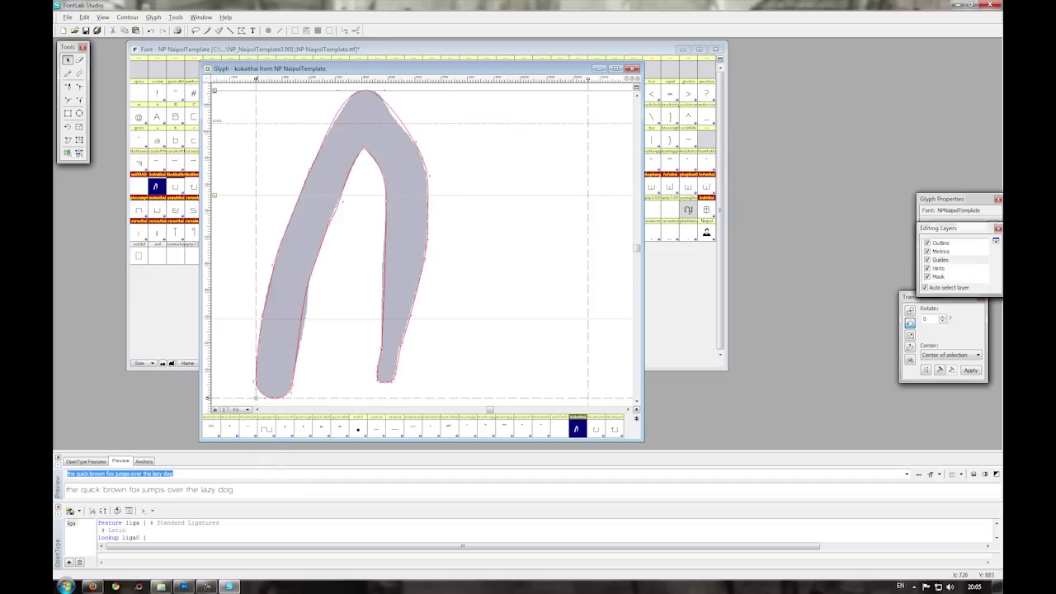
click(241, 409)
click(251, 365)
click(249, 350)
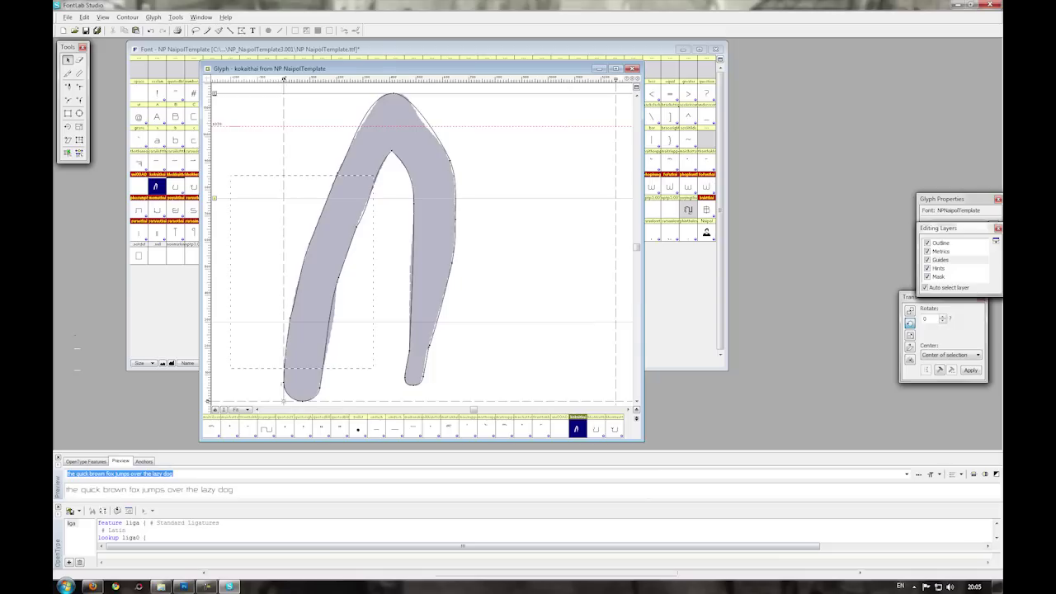
drag(230, 174, 374, 368)
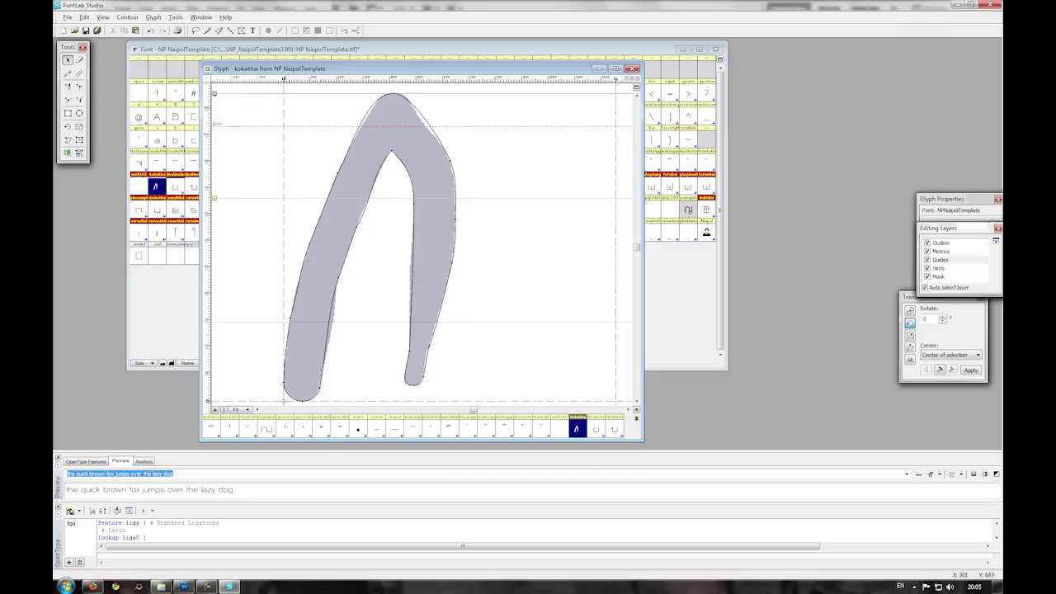
scroll(353, 174, up, 1)
scroll(346, 200, down, 1)
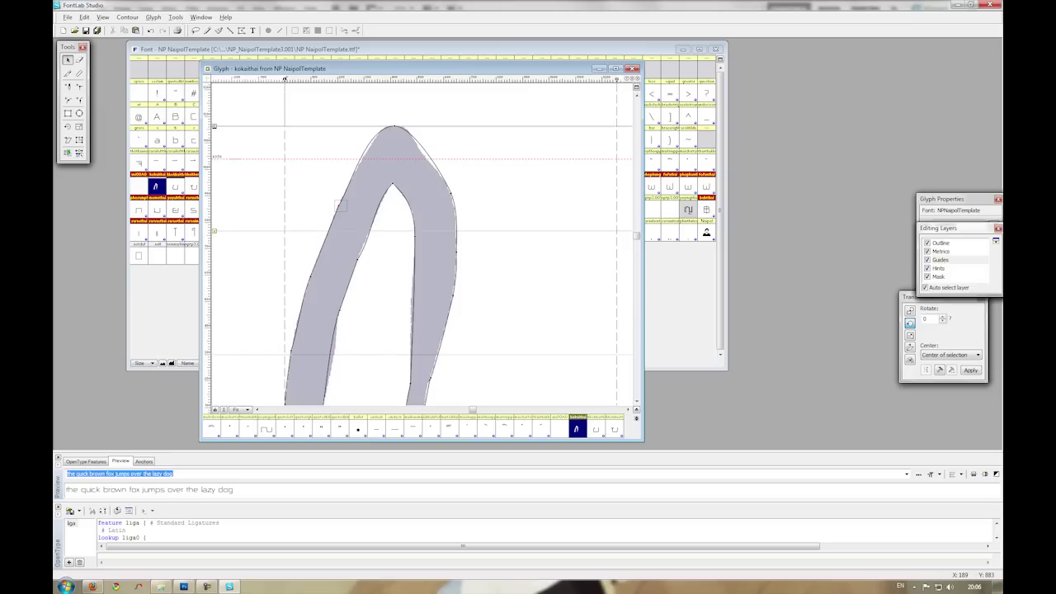
drag(335, 211, 346, 200)
key(Delete)
key(ctrl+z)
key(Delete)
key(ctrl+z)
- Fit the outer outline at the top of the ก to the background, adding a node on the curve right of the apex
drag(365, 148, 367, 153)
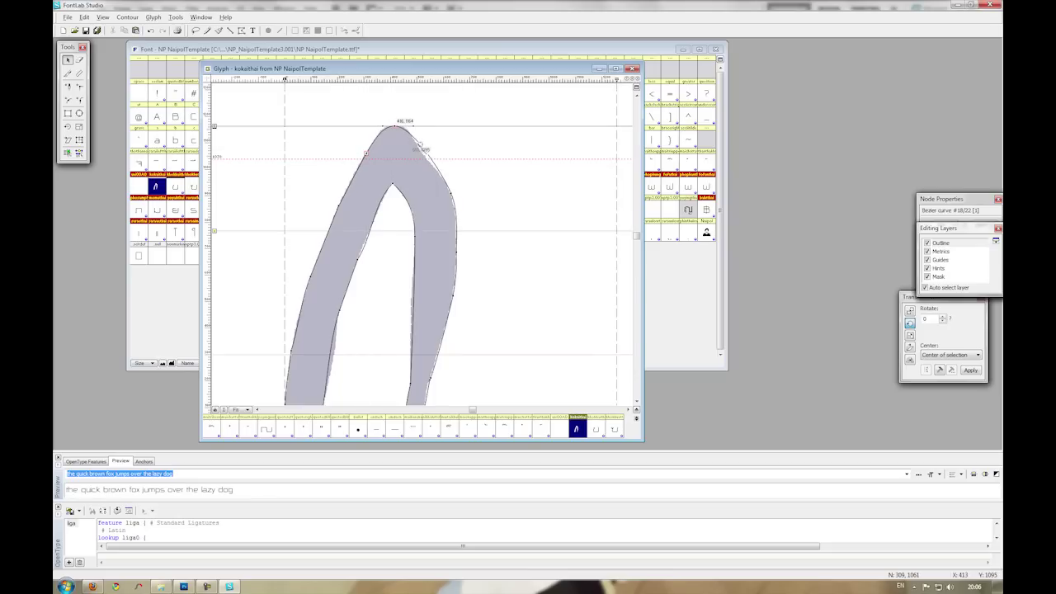
ctrl+alt+click(422, 147)
mouse_move(395, 126)
mouse_down()
mouse_move(420, 152)
mouse_move(409, 127)
mouse_move(429, 167)
mouse_move(409, 126)
mouse_move(394, 125)
mouse_up()
key(ctrl+z)
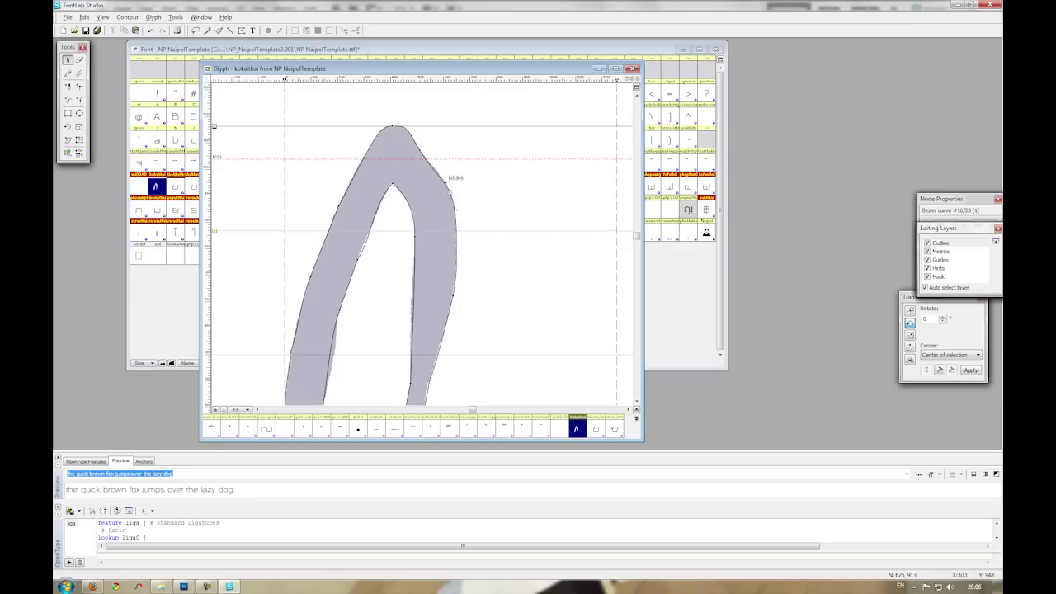
drag(445, 176, 451, 120)
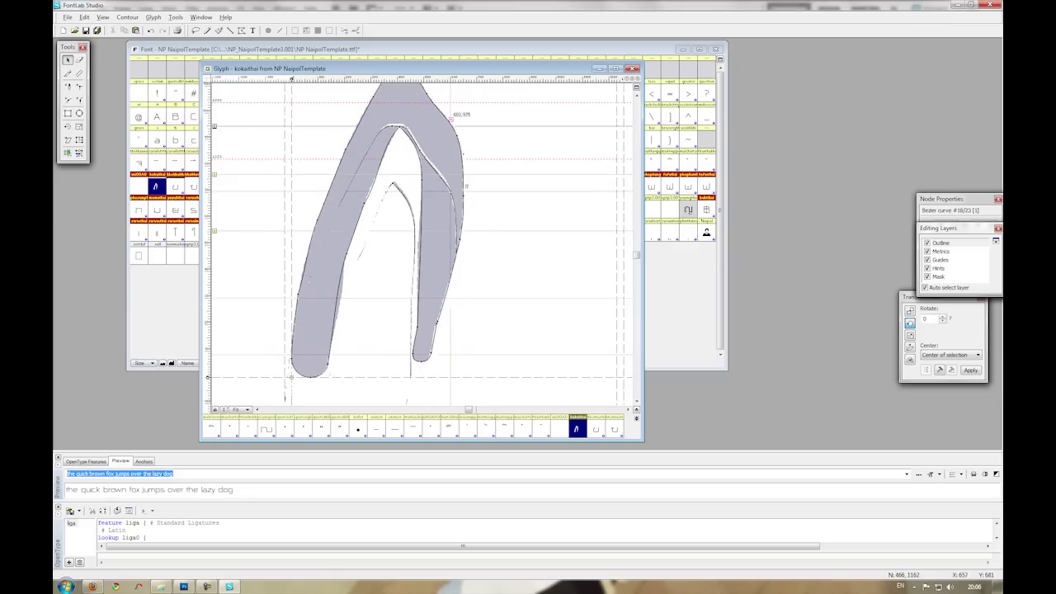
- Remove surplus nodes from the right stroke's outer edge and adjust its lower nodes and inner curve to a smooth shape
click(464, 190)
key(Delete)
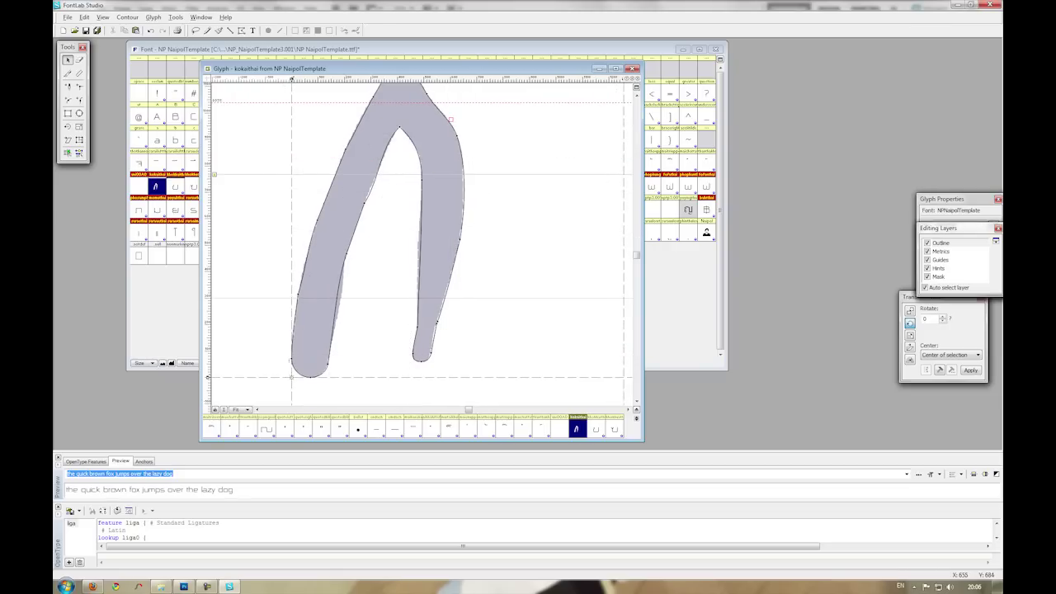
click(458, 240)
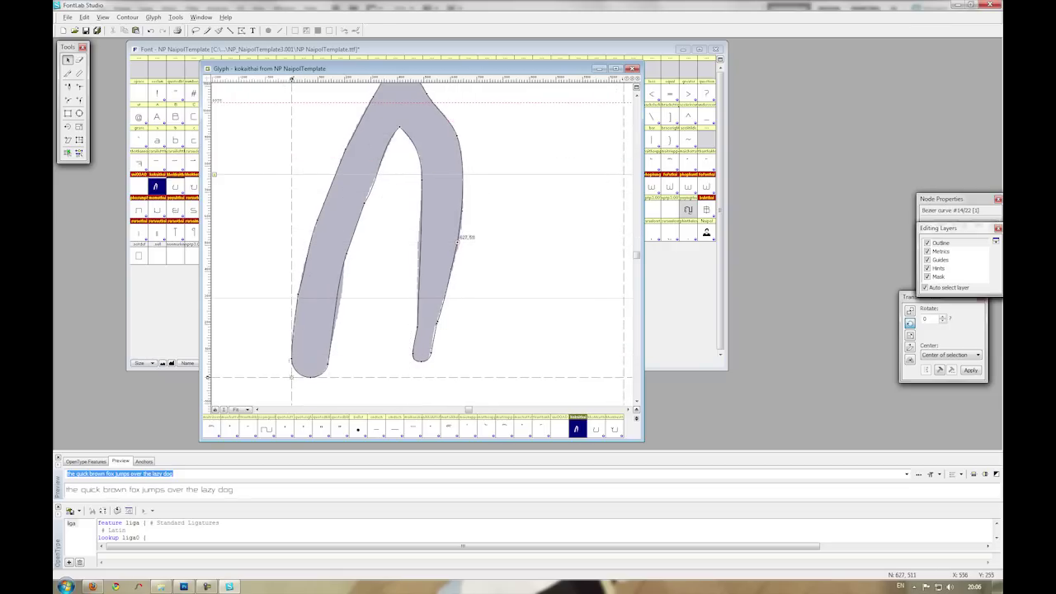
key(Escape)
click(429, 352)
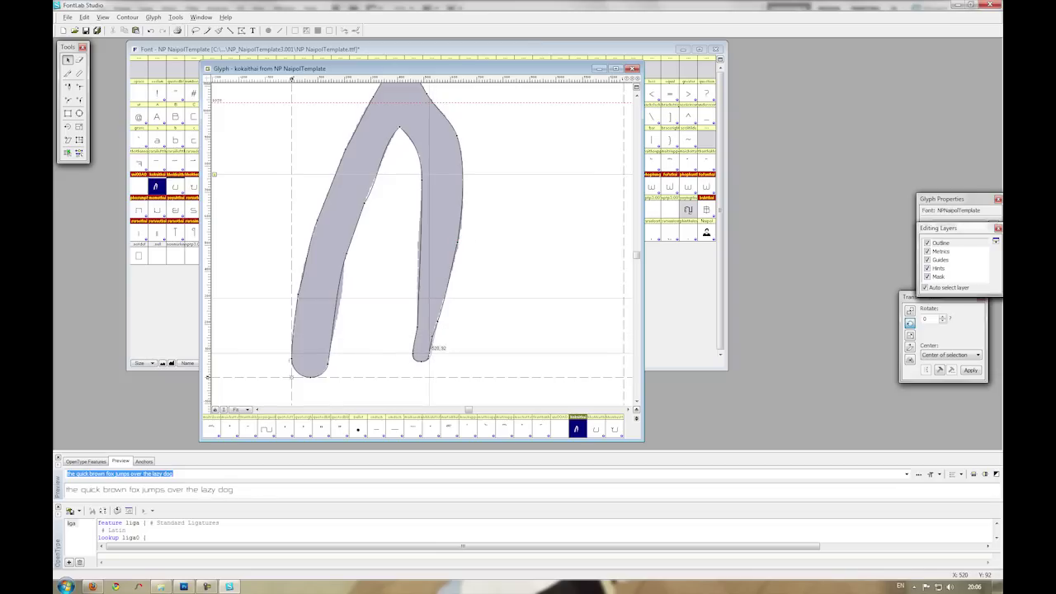
key(Escape)
drag(419, 243, 415, 266)
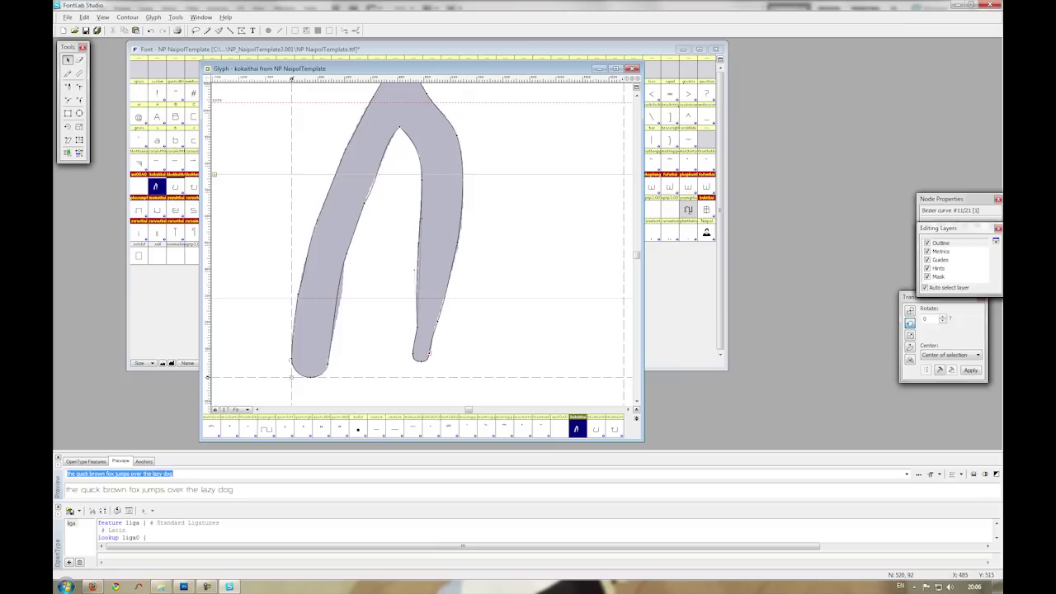
- Reshape the lower inner curve and rounded foot of the left stroke by adjusting their nodes and handles
drag(336, 311, 341, 317)
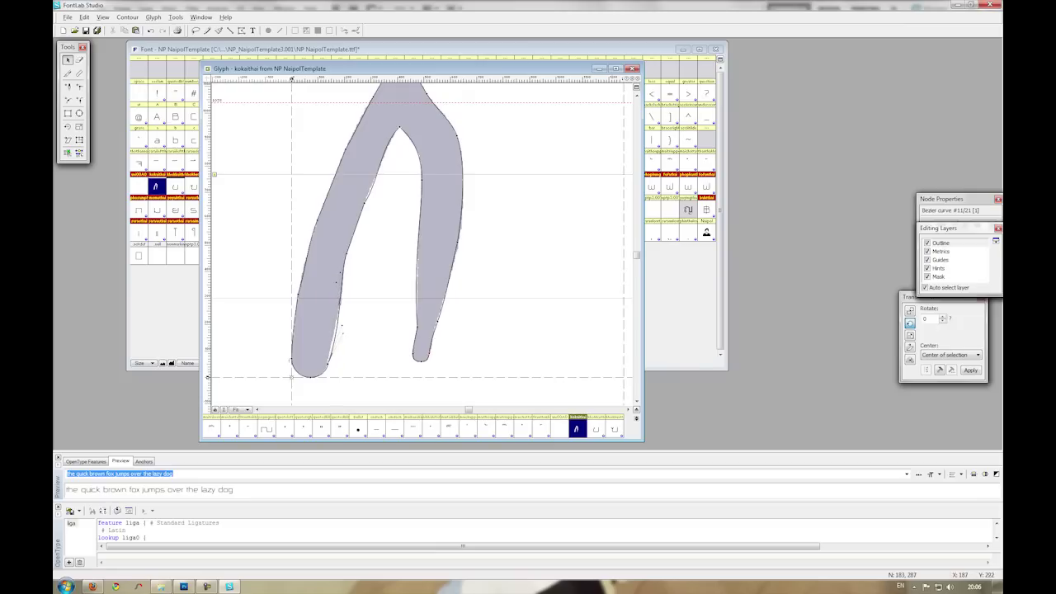
click(338, 325)
drag(340, 307, 338, 308)
click(328, 364)
drag(327, 371, 335, 370)
drag(339, 325, 345, 329)
mouse_move(336, 369)
mouse_down()
mouse_move(326, 362)
mouse_move(338, 323)
mouse_up()
drag(328, 363, 325, 373)
click(325, 370)
click(324, 373)
- Delete the surplus nodes on the left stroke's lower outer edge and bend the remaining segment to match the background
click(298, 293)
key(Delete)
drag(307, 259, 305, 257)
click(301, 262)
key(Delete)
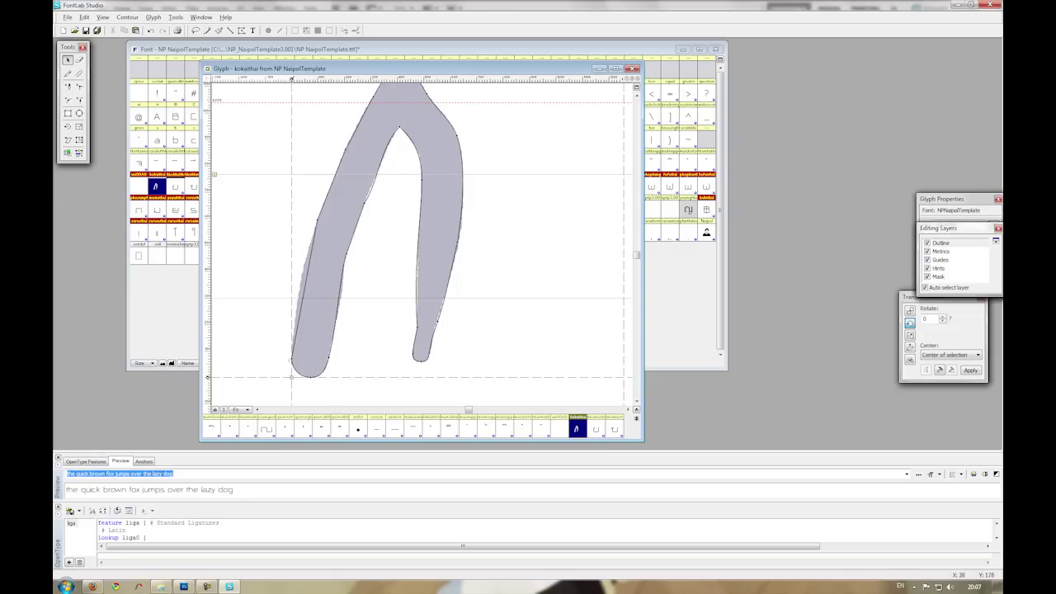
mouse_move(301, 271)
mouse_down()
mouse_move(300, 259)
mouse_move(299, 287)
mouse_up()
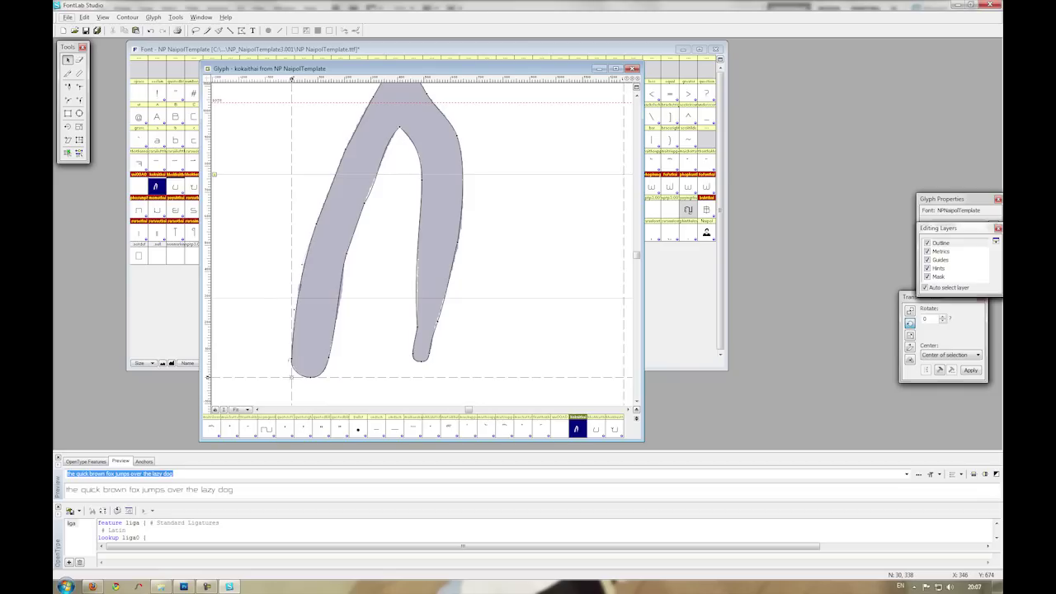
- Delete the middle node on the left stroke's inner edge and fit the remaining curve up to the inner apex
click(364, 203)
key(Delete)
drag(382, 170, 377, 165)
click(346, 247)
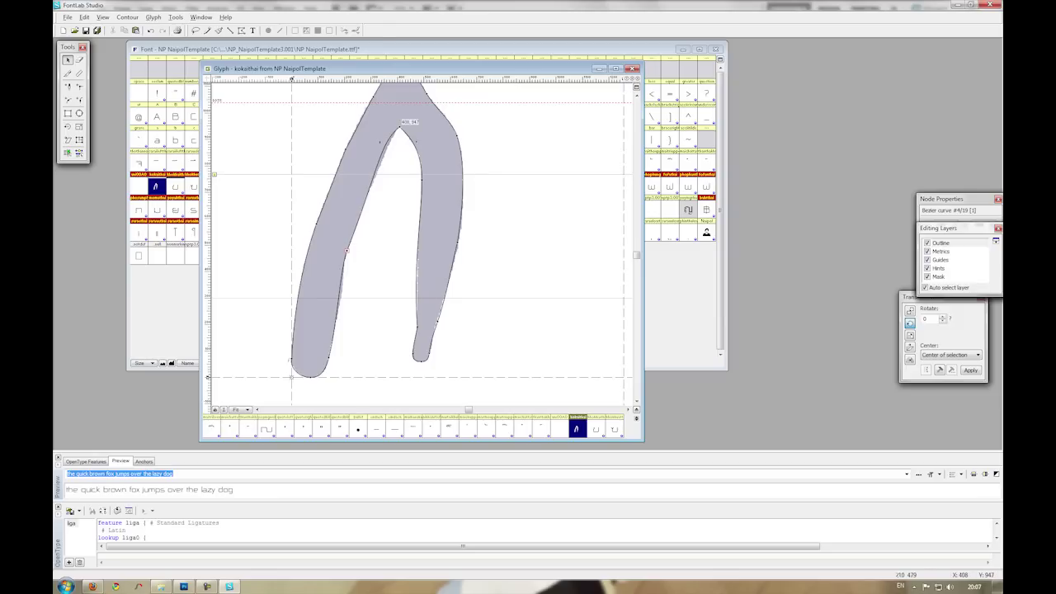
click(398, 129)
click(387, 142)
key(Delete)
key(ctrl+z)
- Delete the surplus node on the upper outer edge of the left stroke
scroll(346, 150, up, 2)
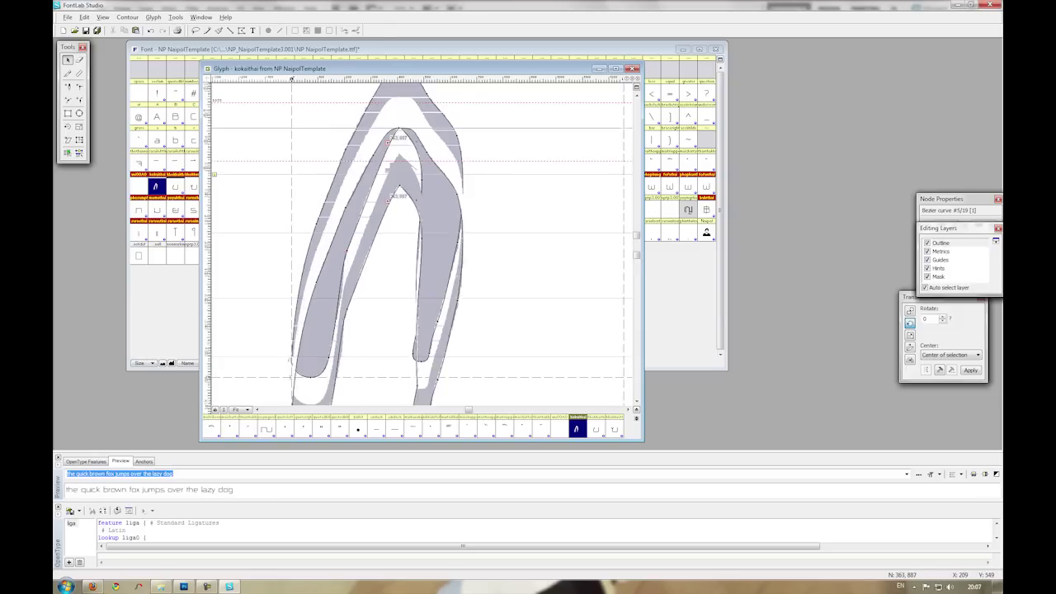
scroll(347, 150, down, 2)
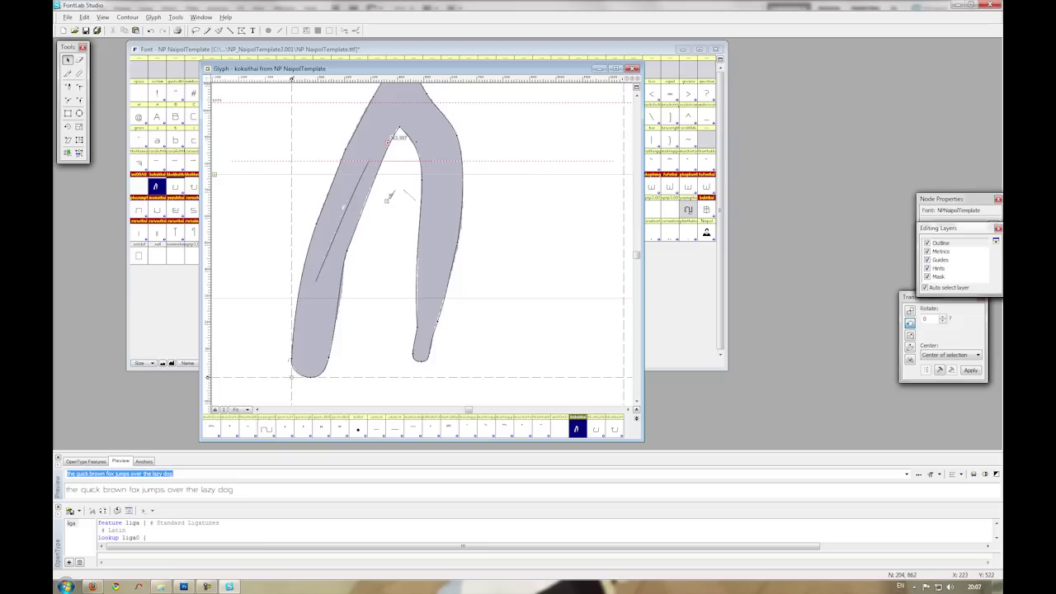
key(Delete)
scroll(357, 132, up, 2)
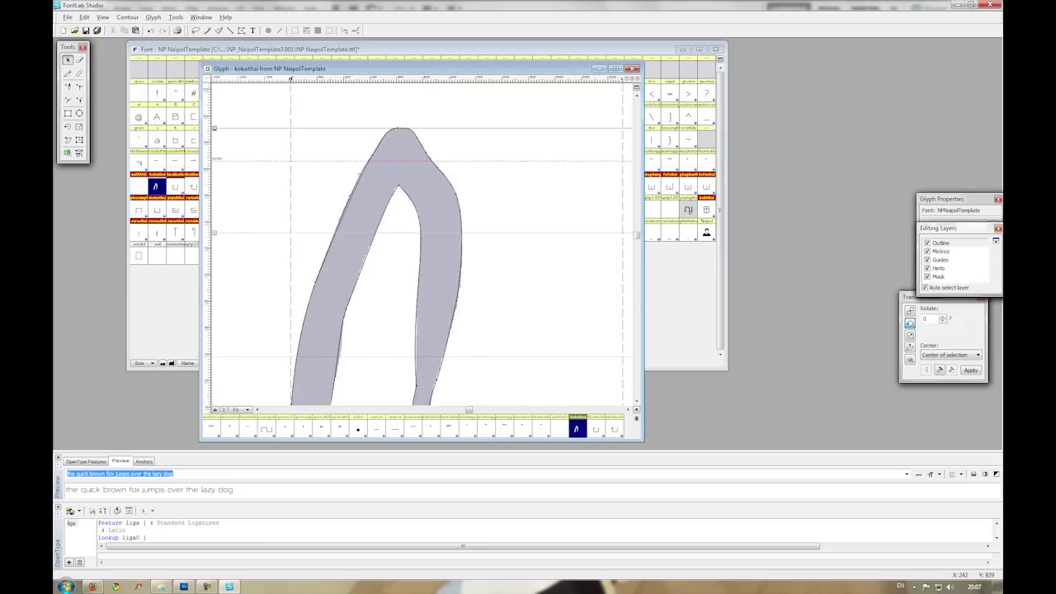
- Shift the node on the left stroke's lower inner edge slightly outward to match the background shape
scroll(421, 242, down, 2)
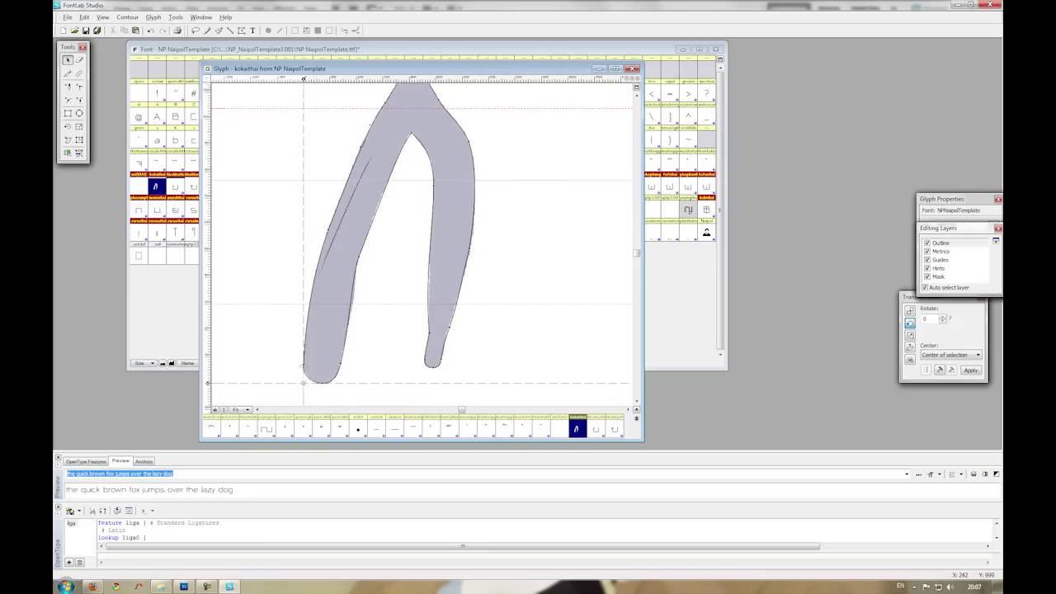
click(352, 291)
drag(352, 293, 354, 294)
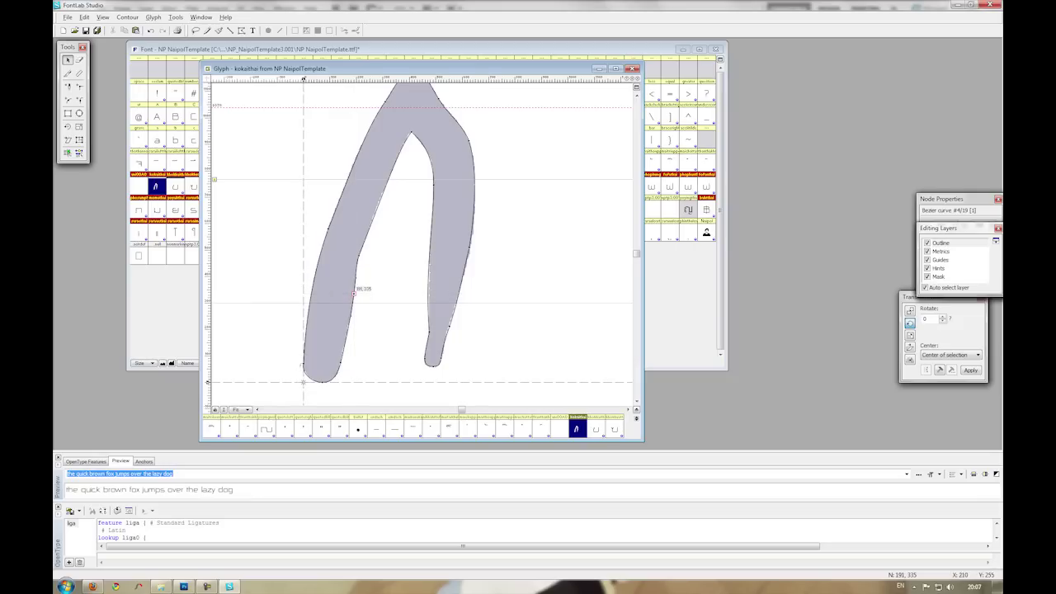
- Remove the traced background image from the glyph, keeping only the outline
drag(429, 300, 401, 235)
scroll(420, 275, up, 1)
key(ctrl+a)
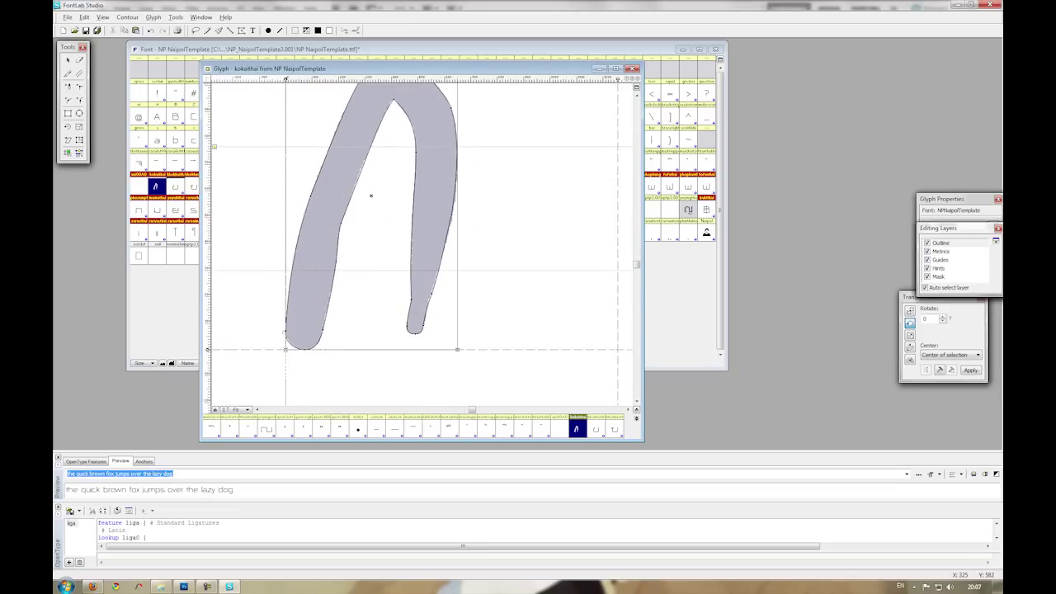
key(Escape)
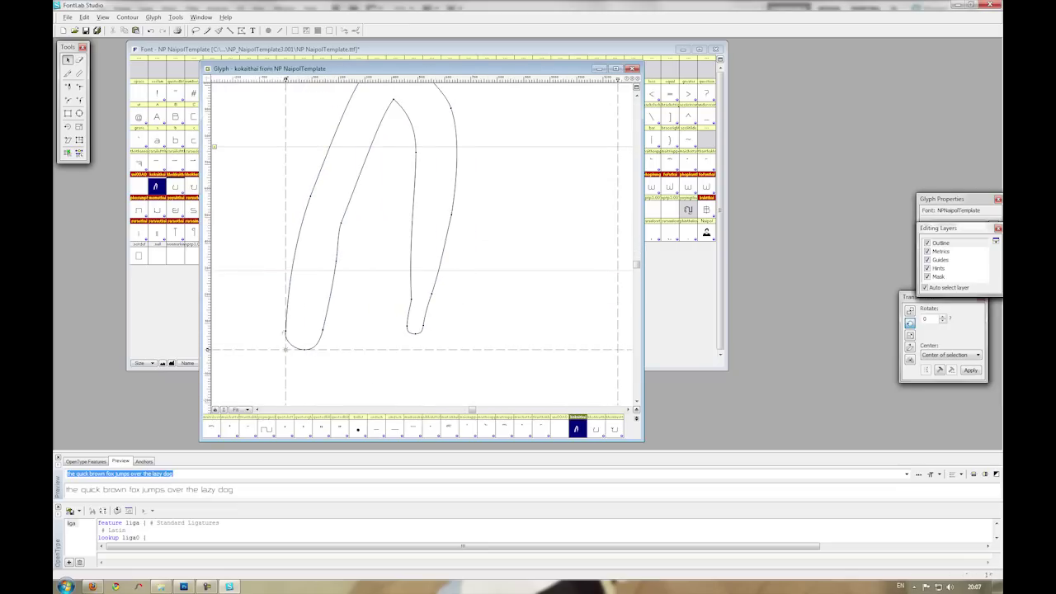
- Close the OpenType panel to enlarge the preview, and replace its sample text with the Thai letter ก
click(58, 507)
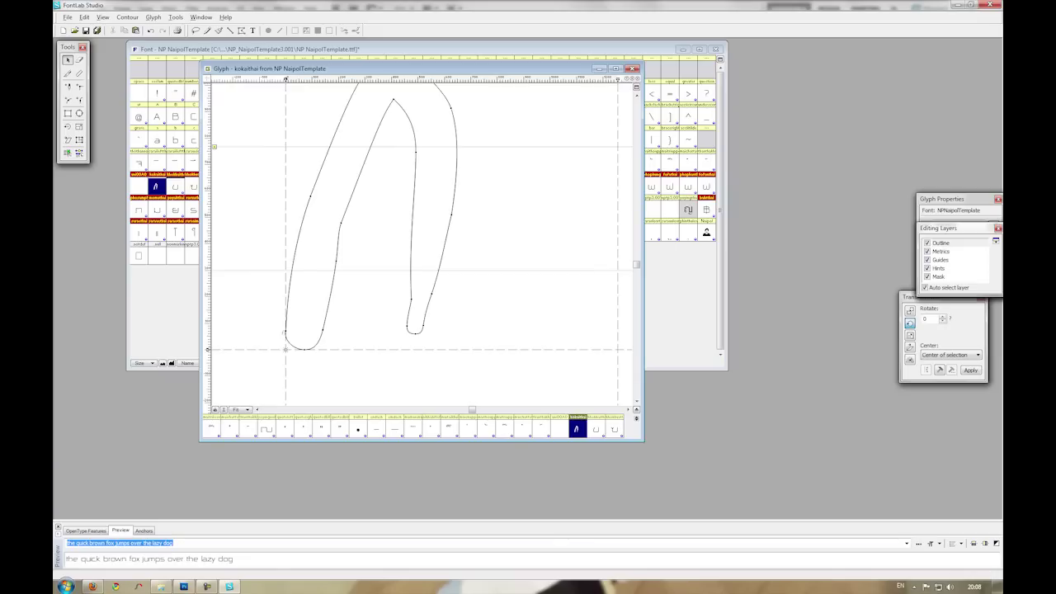
drag(330, 520, 330, 385)
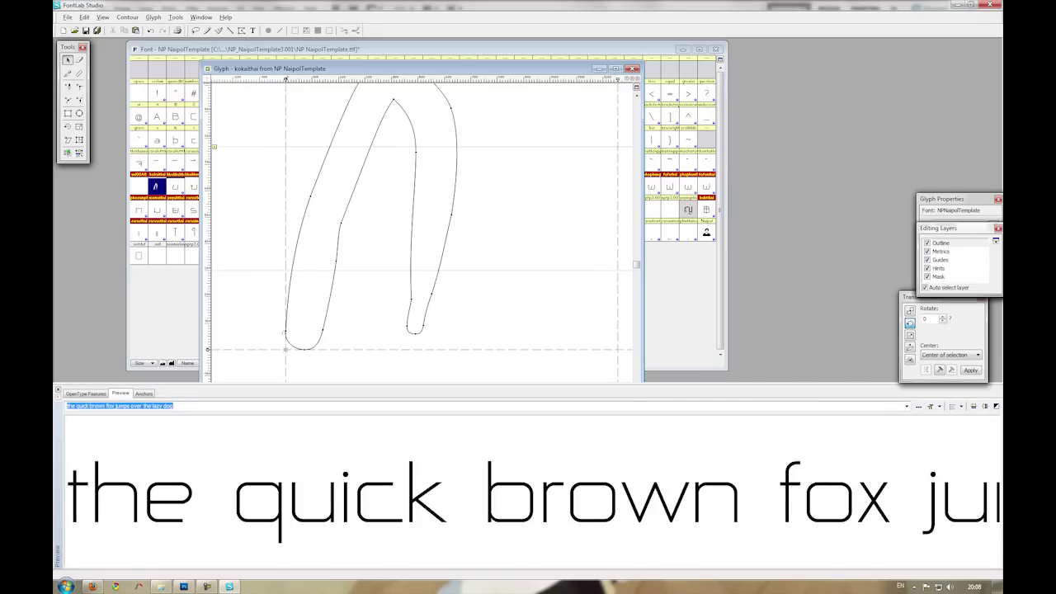
text(d)
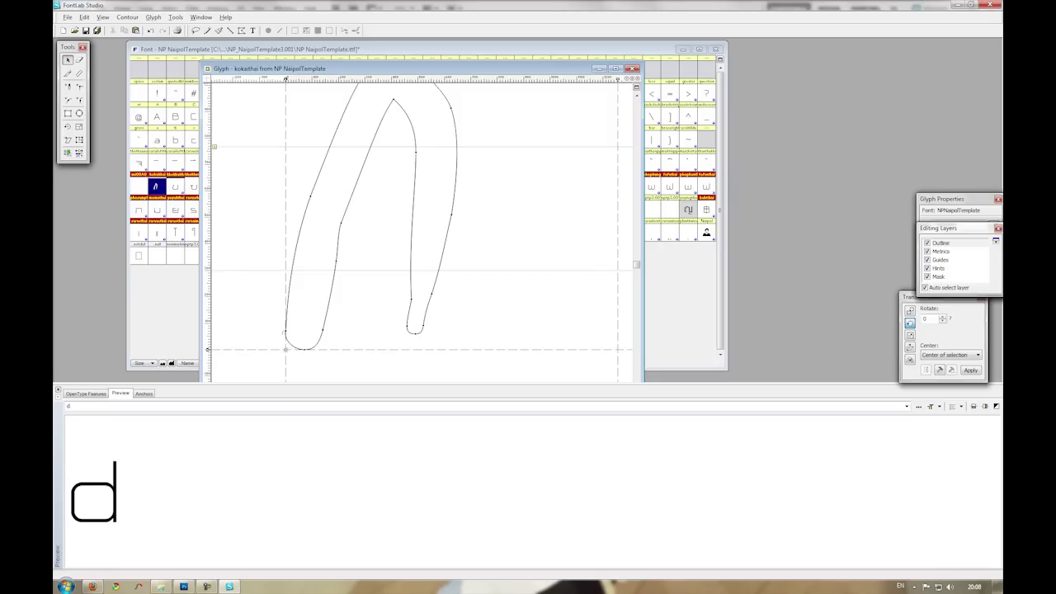
key(alt+shift)
text(ก)
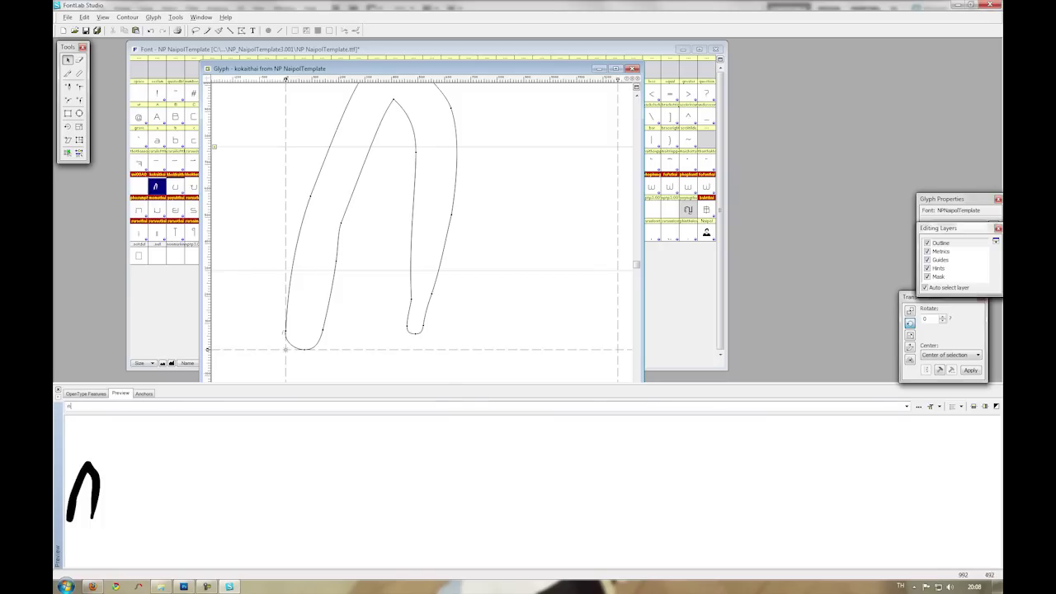
- Shrink the preview area and set the glyph view's zoom to 50%
drag(318, 385, 318, 454)
drag(636, 264, 635, 245)
scroll(418, 245, up, 2)
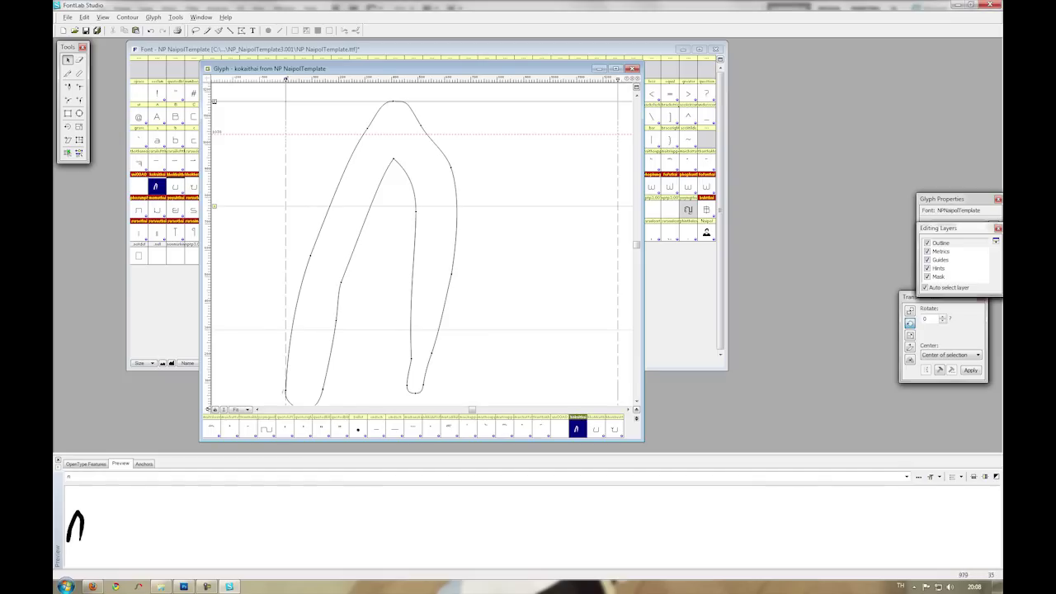
click(239, 409)
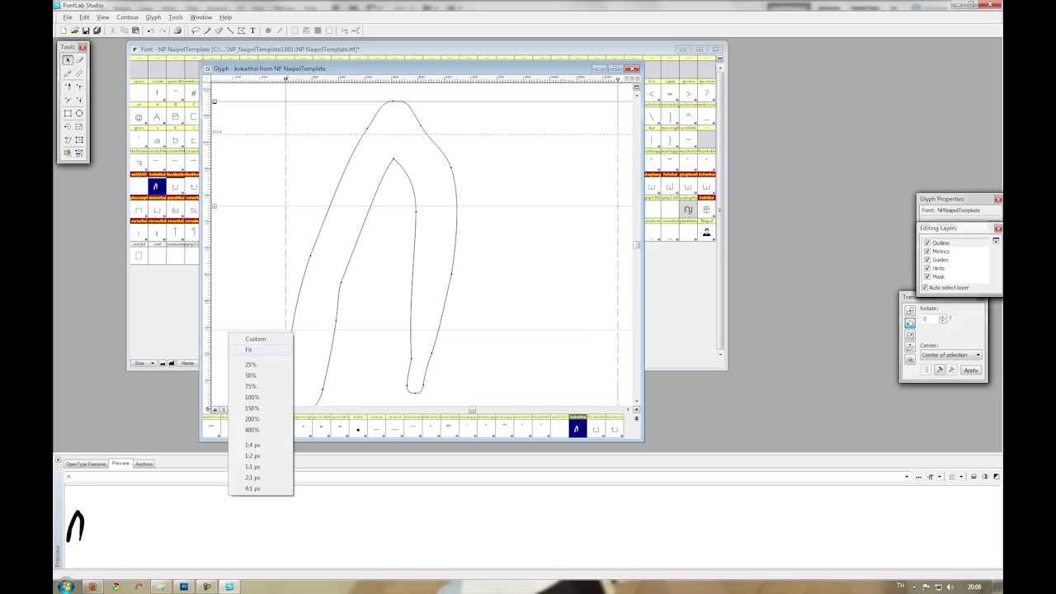
click(240, 409)
click(239, 409)
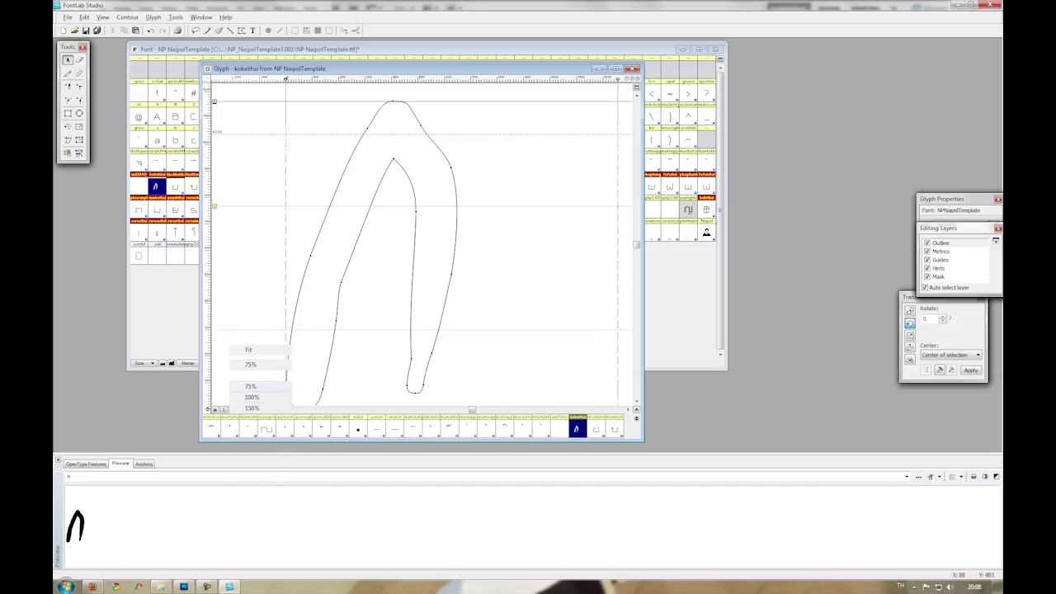
click(251, 375)
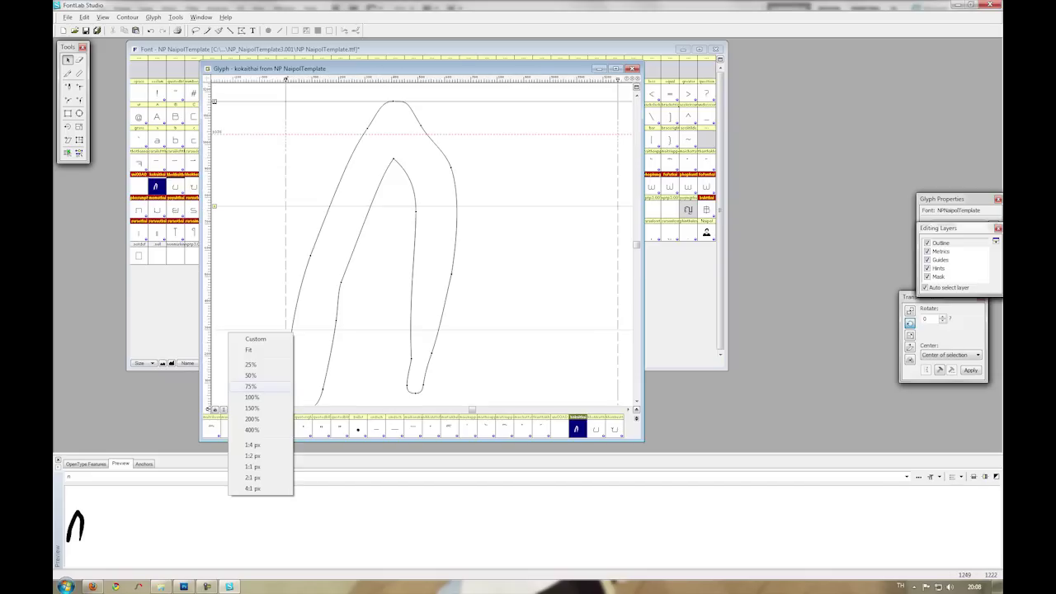
click(250, 375)
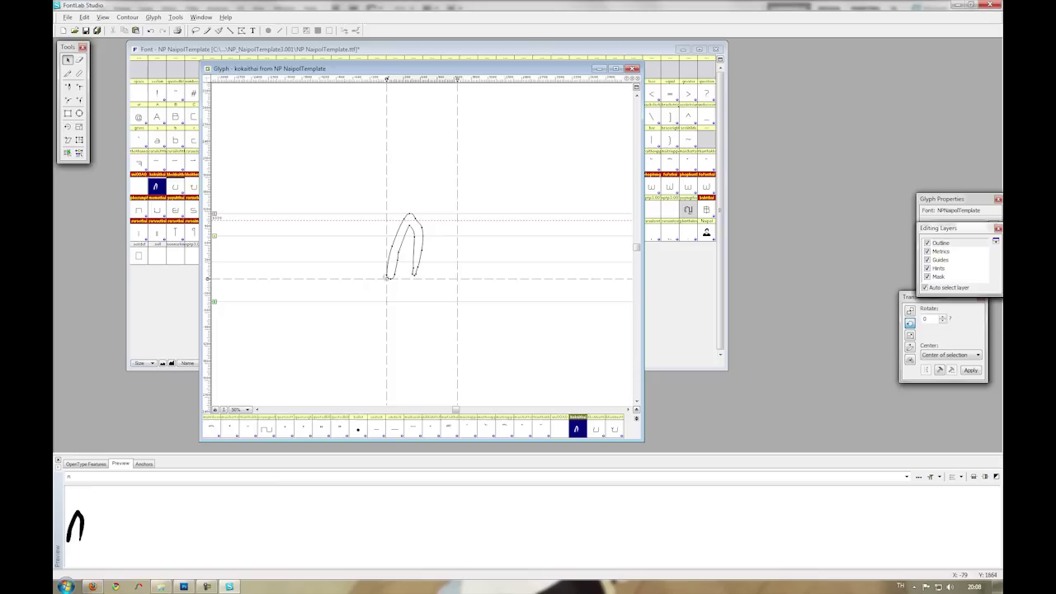
- Try narrower right margins for the glyph and add a second Thai letter after ก in the preview to judge the spacing
mouse_move(457, 173)
mouse_down()
mouse_move(429, 172)
mouse_move(447, 173)
mouse_up()
drag(445, 263, 426, 261)
key(ctrl+z)
text(บ)
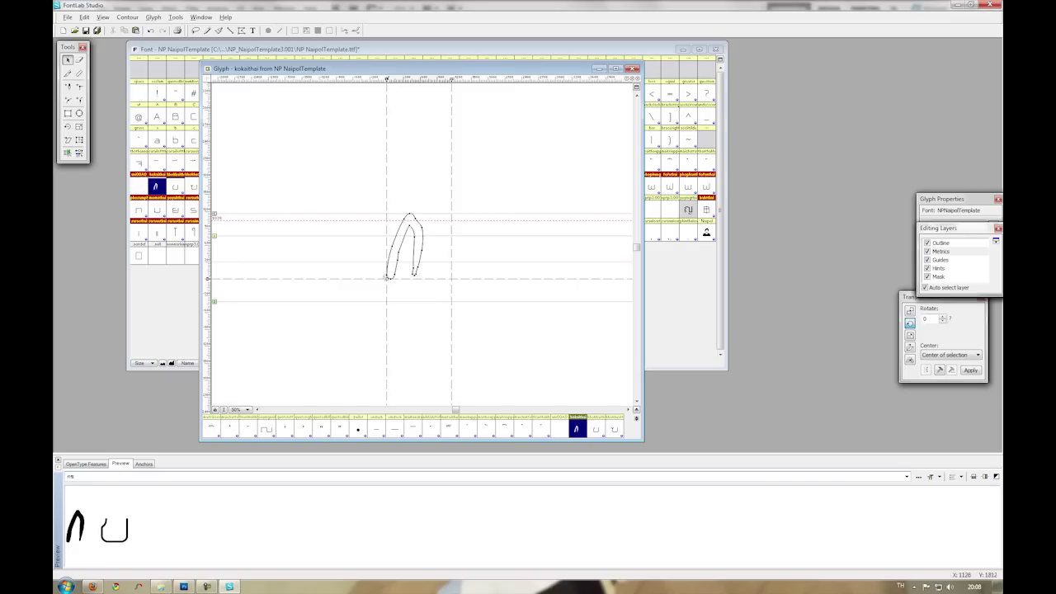
- Bring the right side-bearing line in close to the right stroke and add a slight gap at the left side-bearing line
drag(451, 260, 418, 261)
key(ctrl+z)
key(ctrl+y)
drag(386, 212, 385, 212)
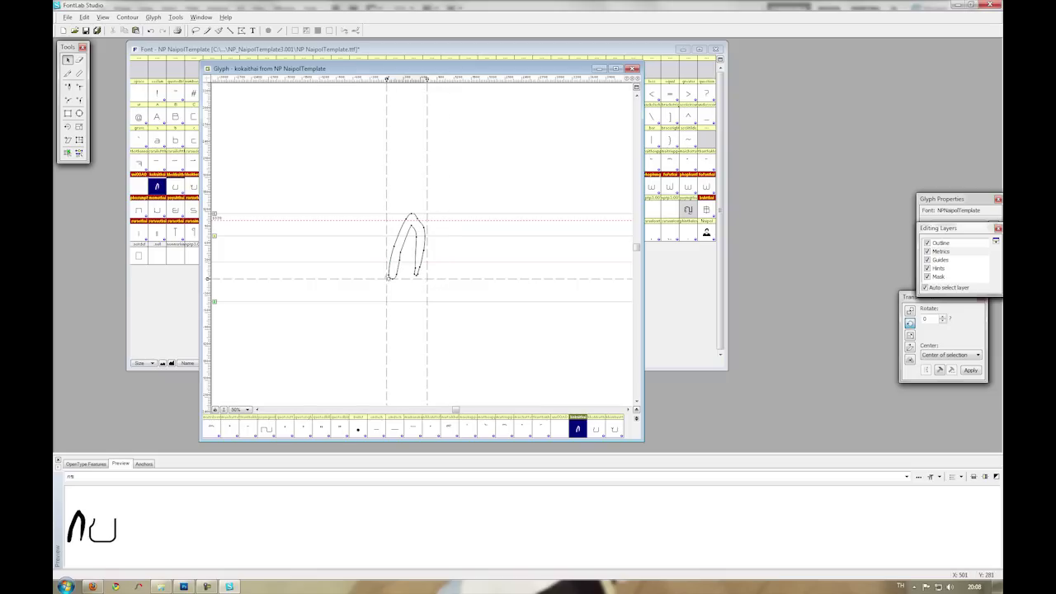
key(Left)
key(Right)
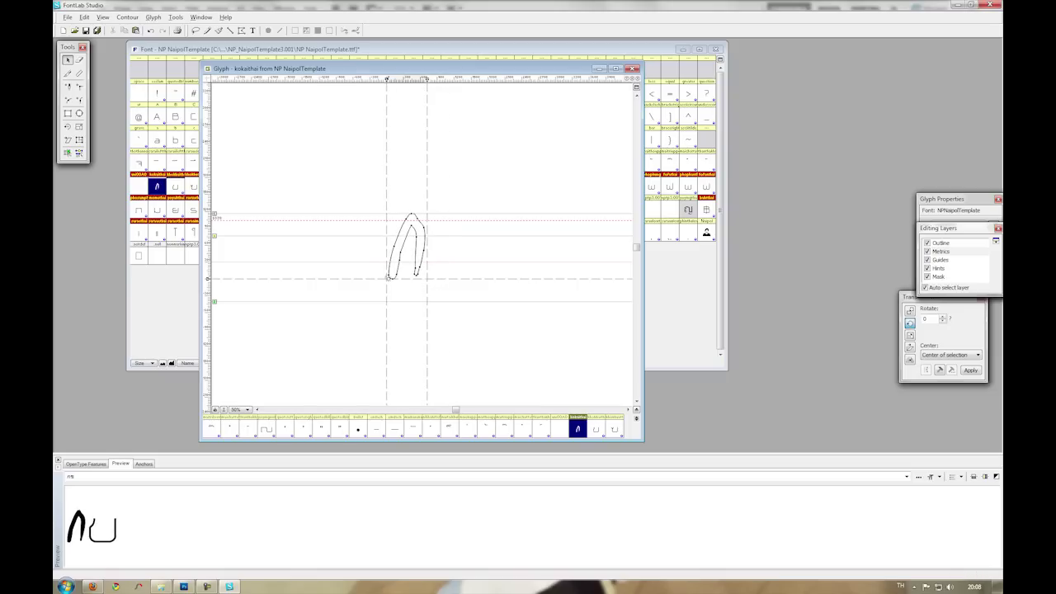